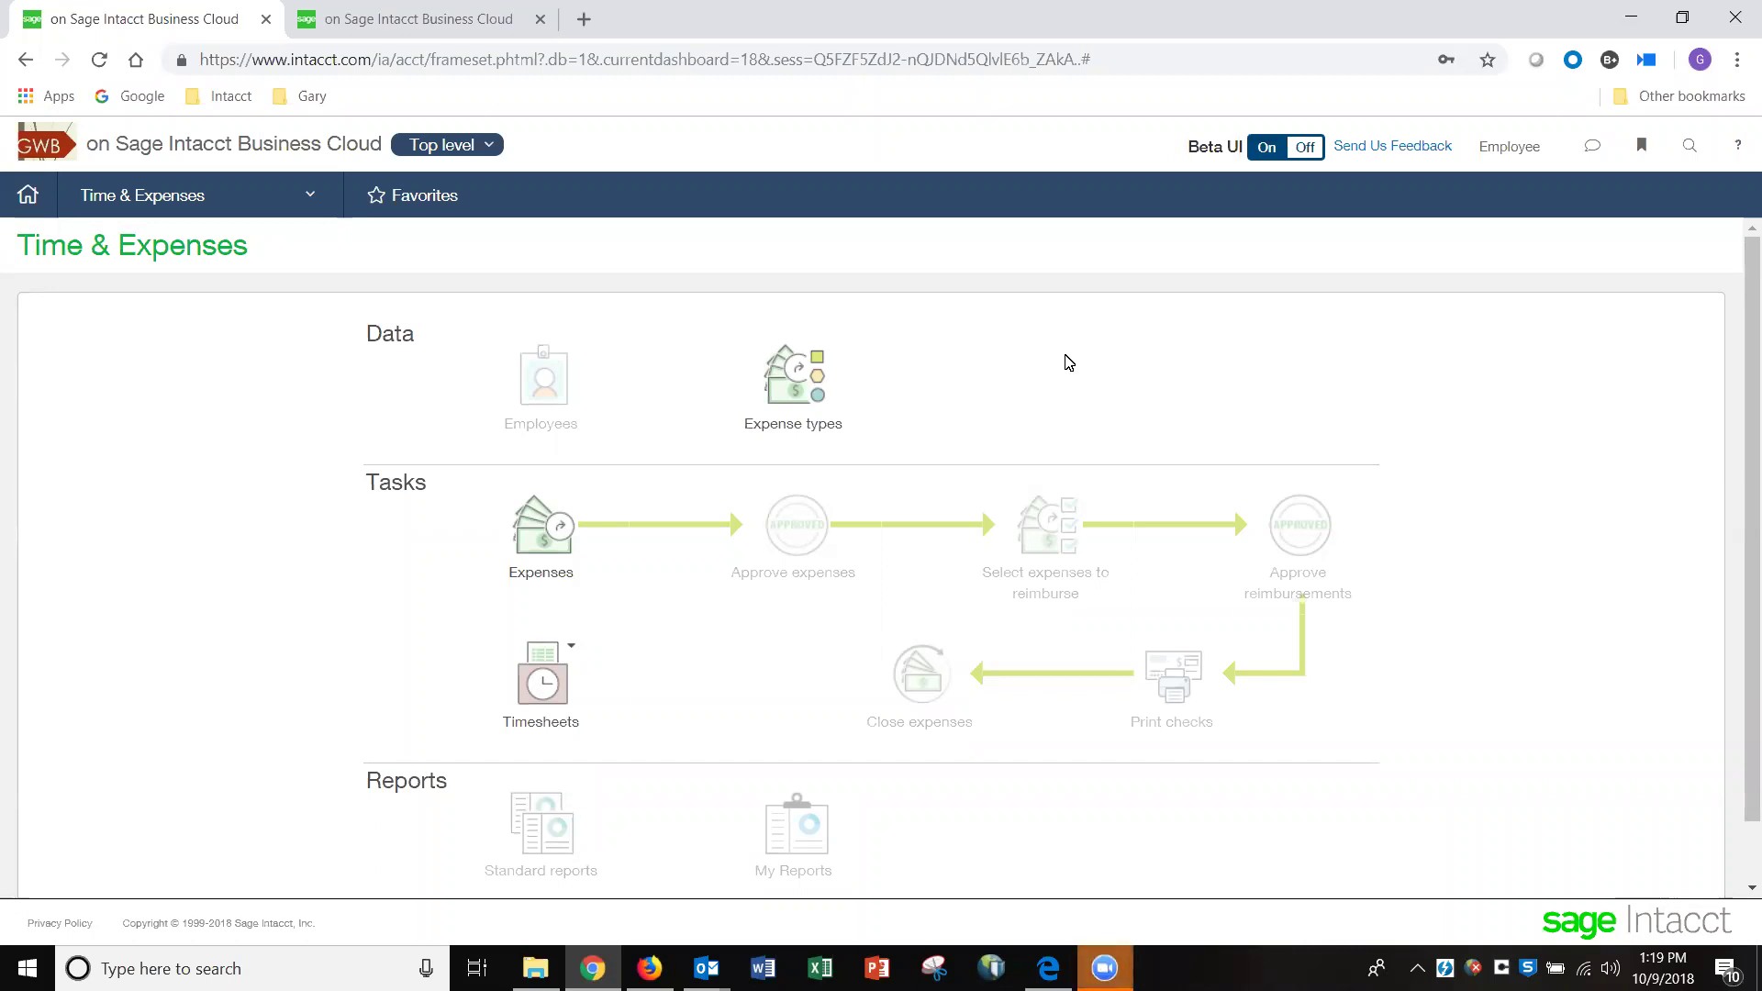
After checking the expense types list, open My Expenses and add a new expense report
{"action": "left_click", "coordinate": [804, 402]}
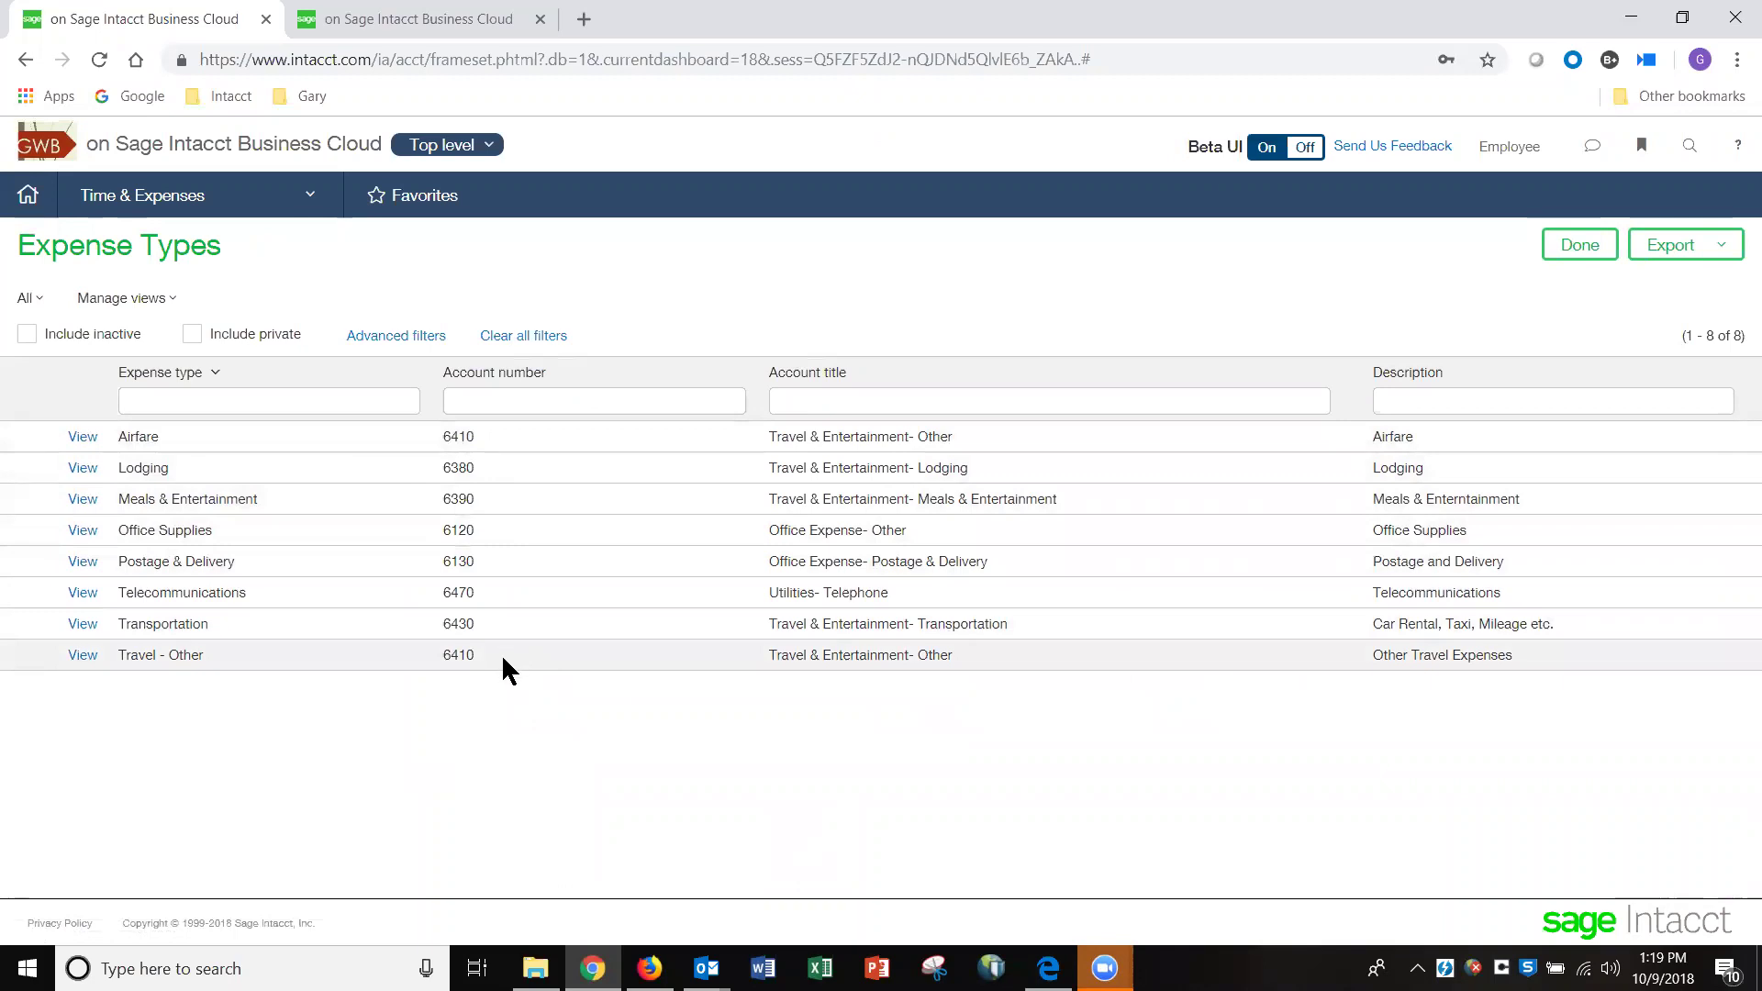
{"action": "left_click", "coordinate": [1582, 246]}
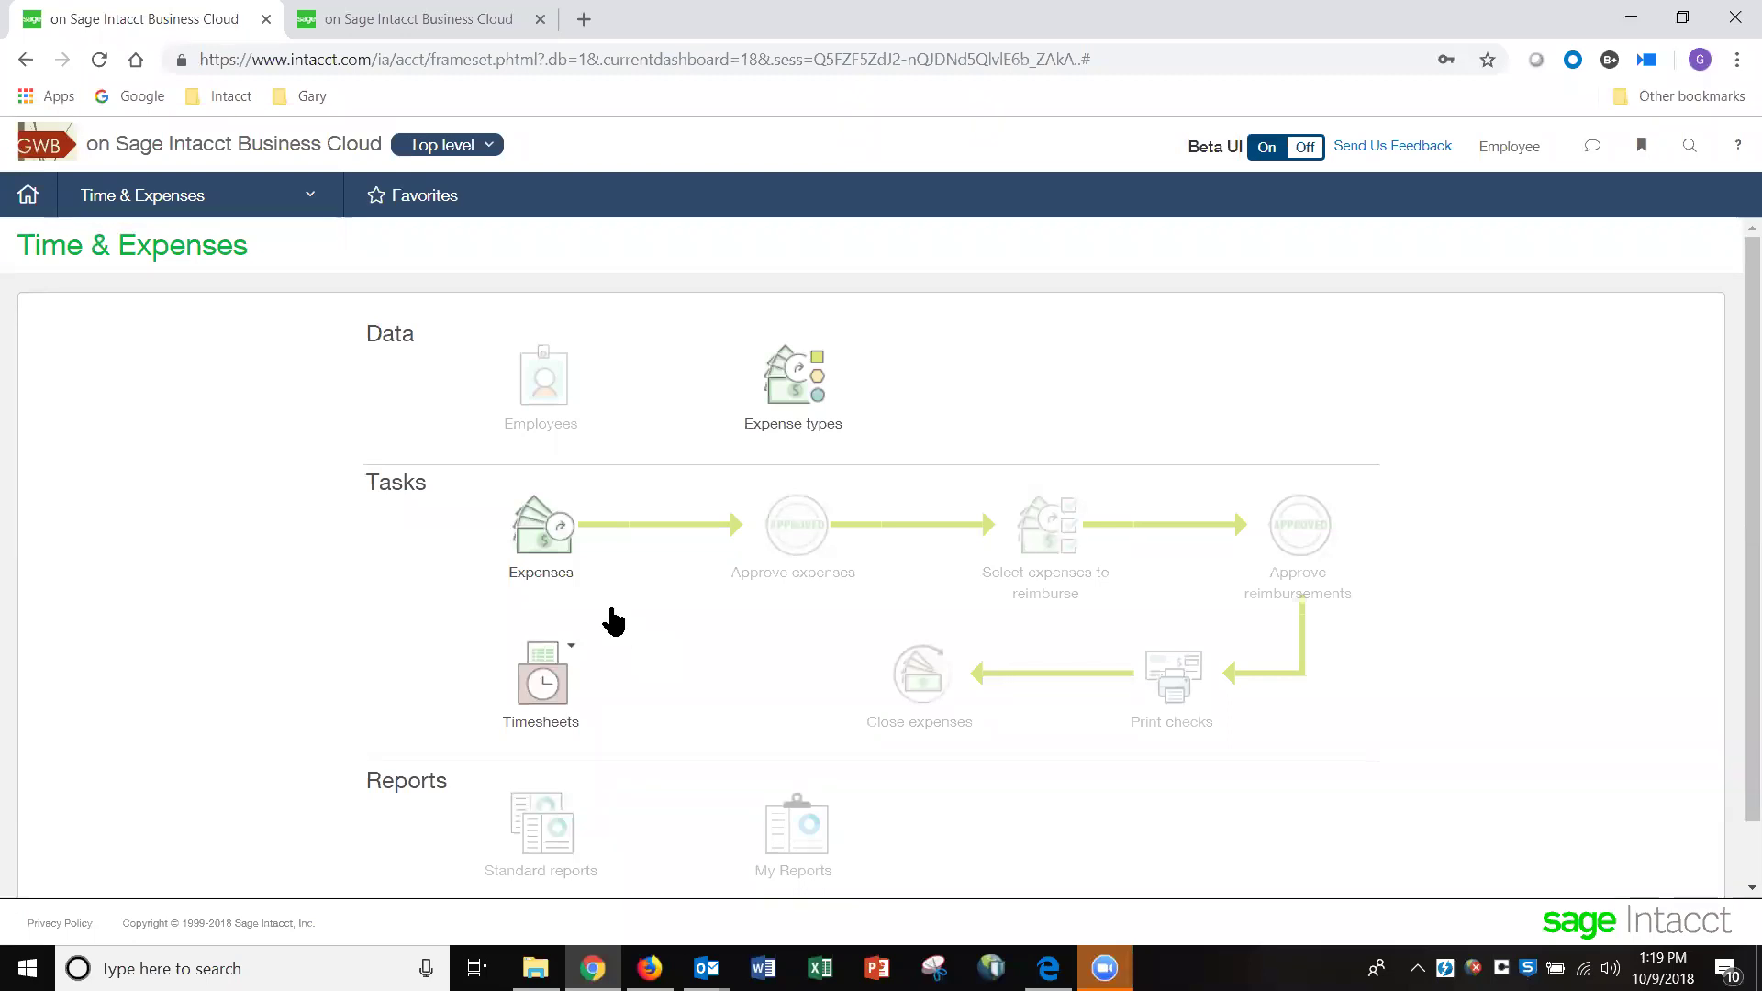
{"action": "left_click", "coordinate": [553, 564]}
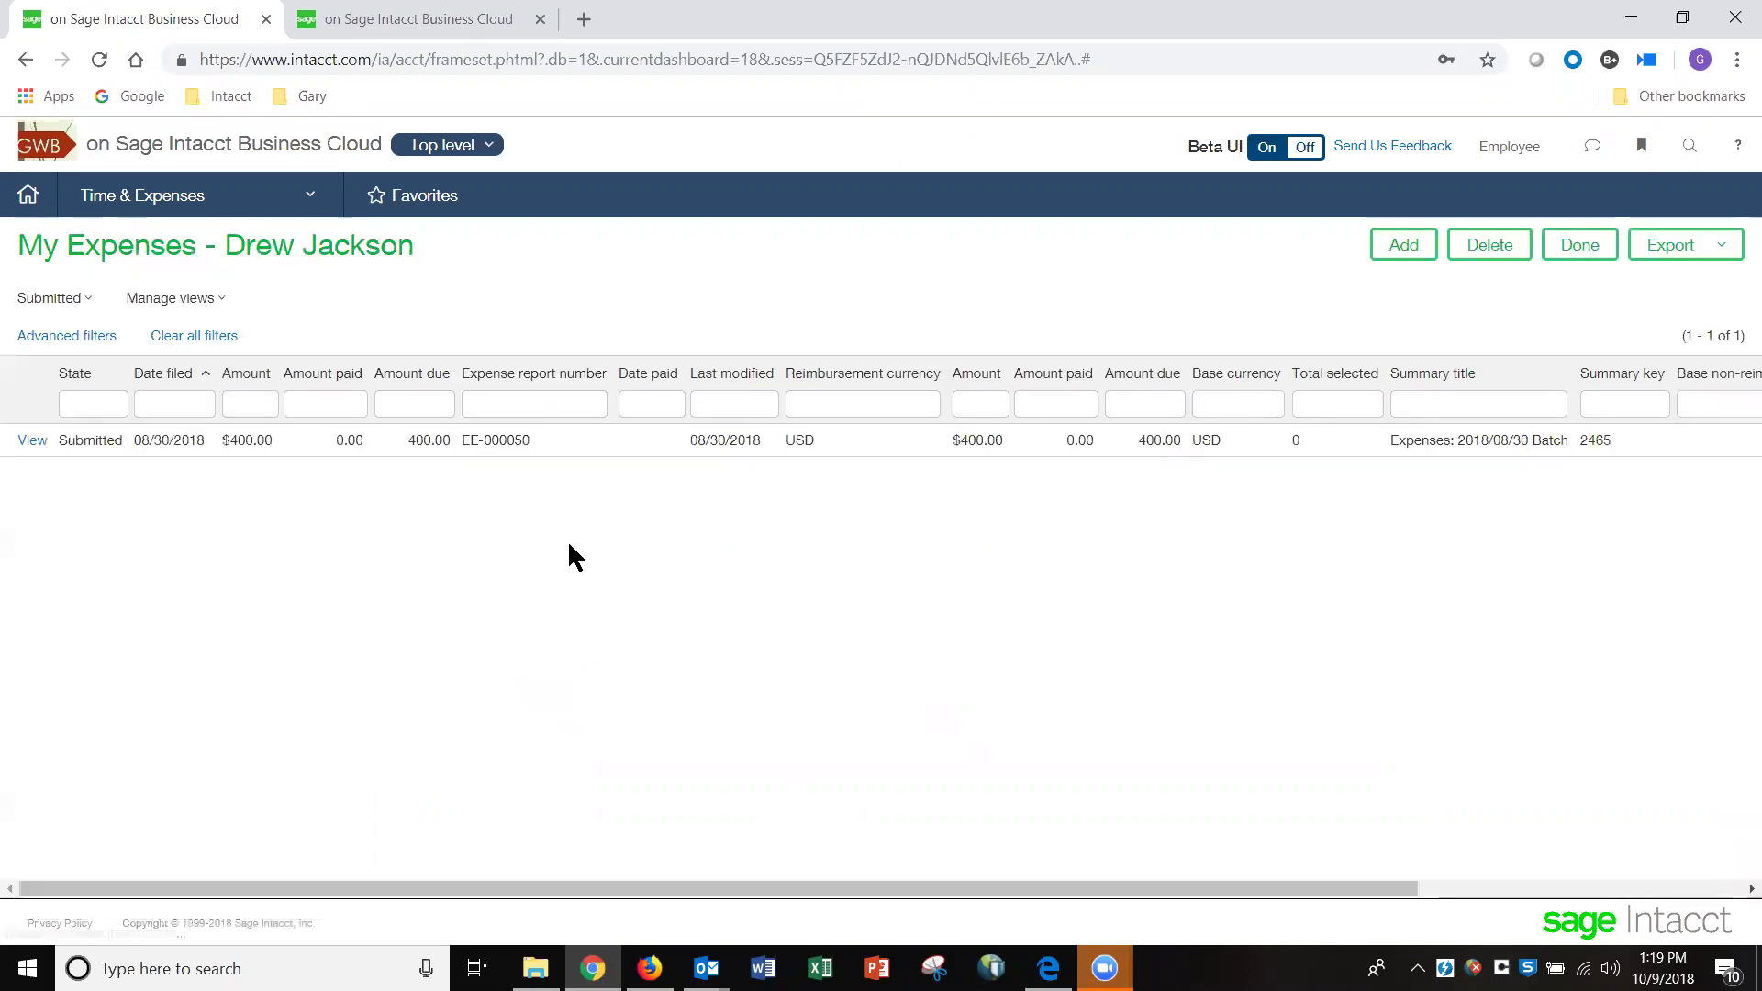
{"action": "left_click", "coordinate": [1407, 246]}
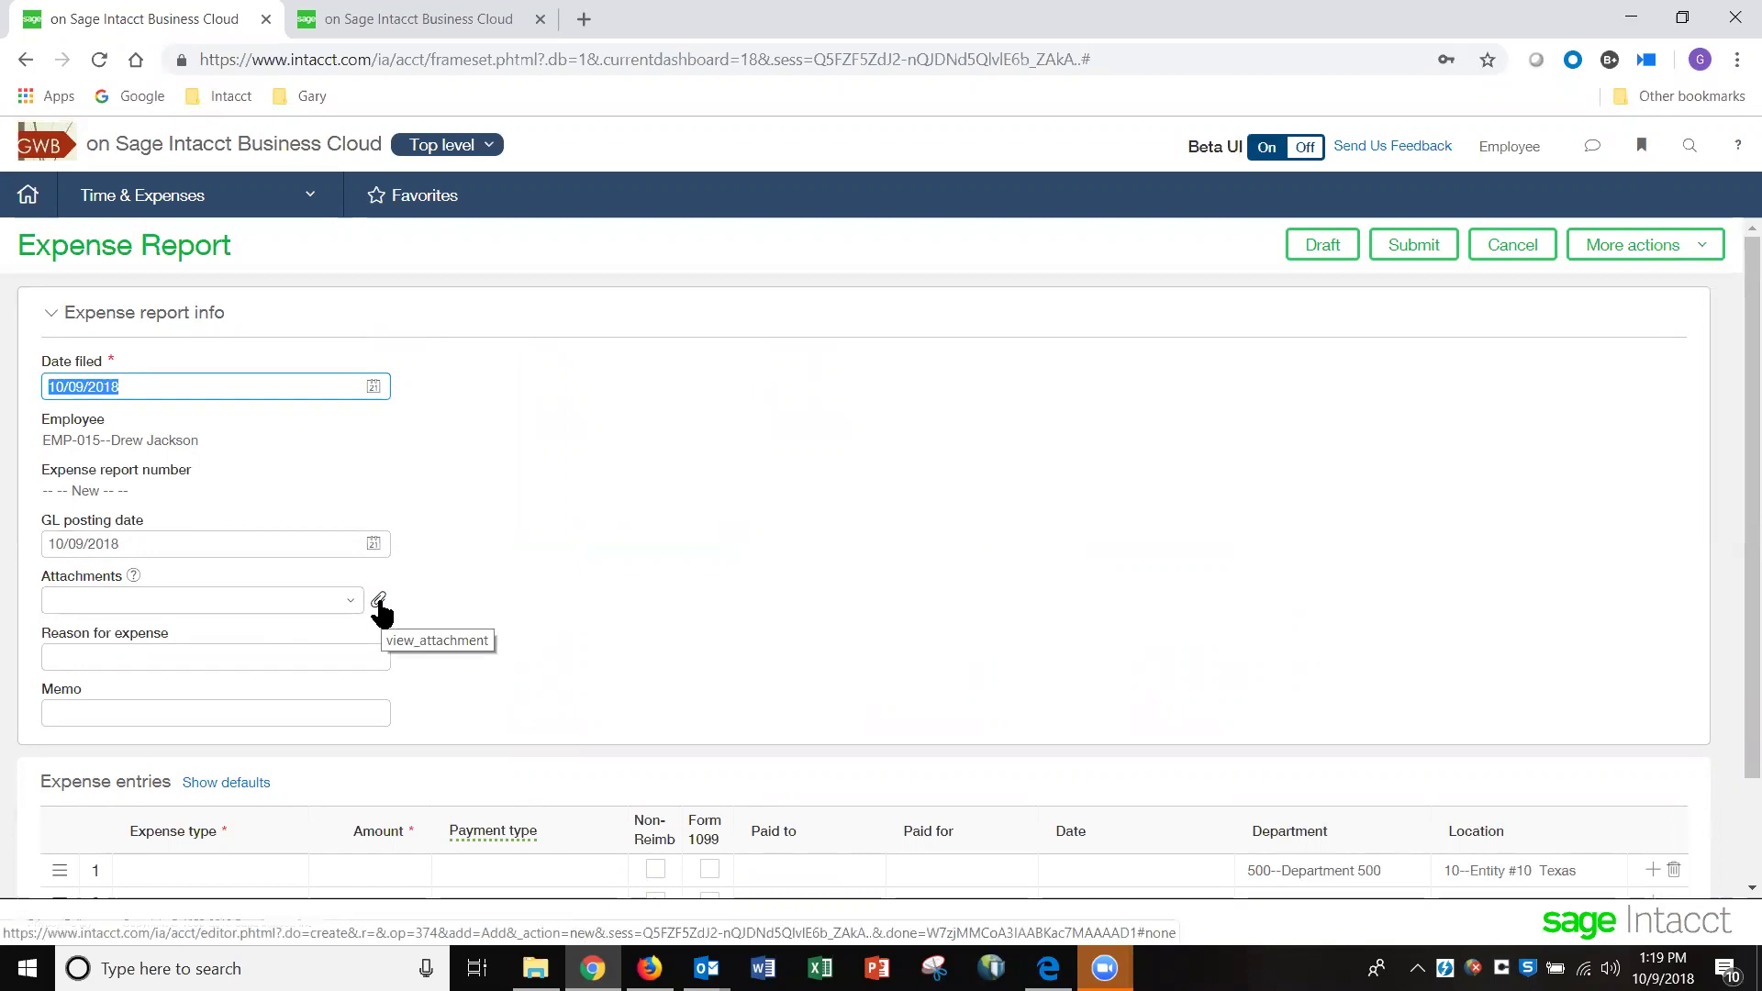
Enter 'Travel to Trade Show in Chicago' as the report's reason for expense
{"action": "left_click", "coordinate": [280, 658]}
{"action": "type", "text": "Trave"}
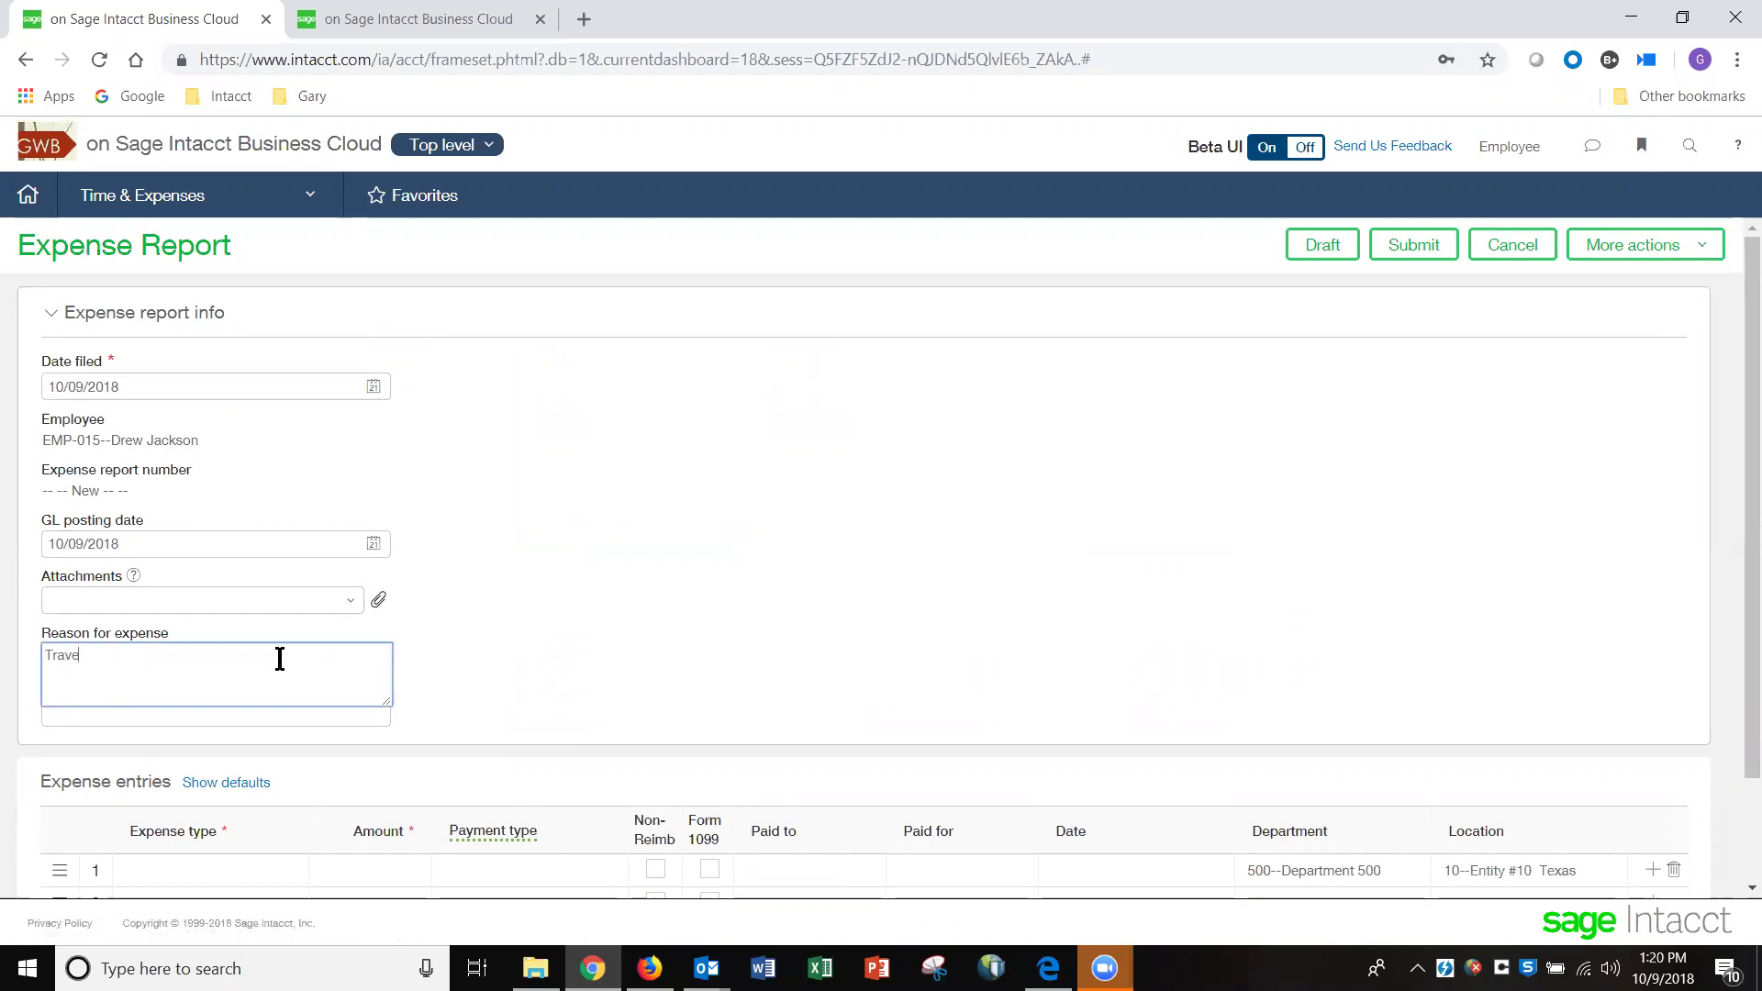
{"action": "type", "text": "l to Trade Show in Ch"}
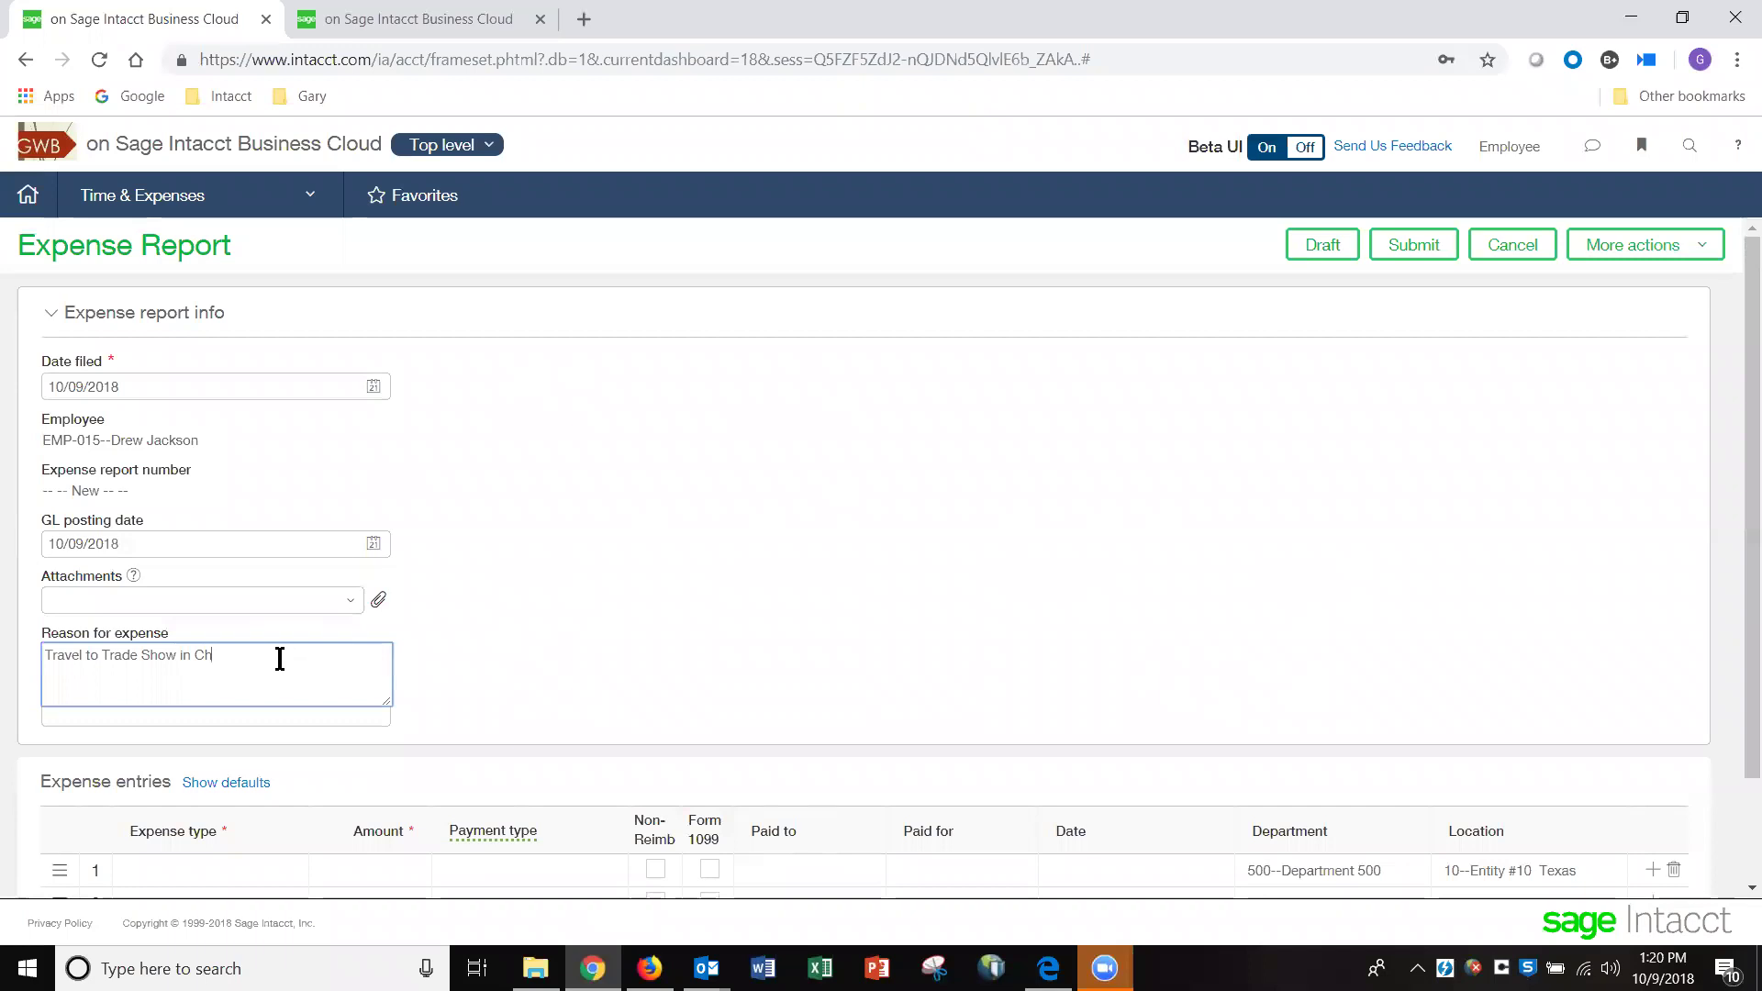
{"action": "type", "text": "icago"}
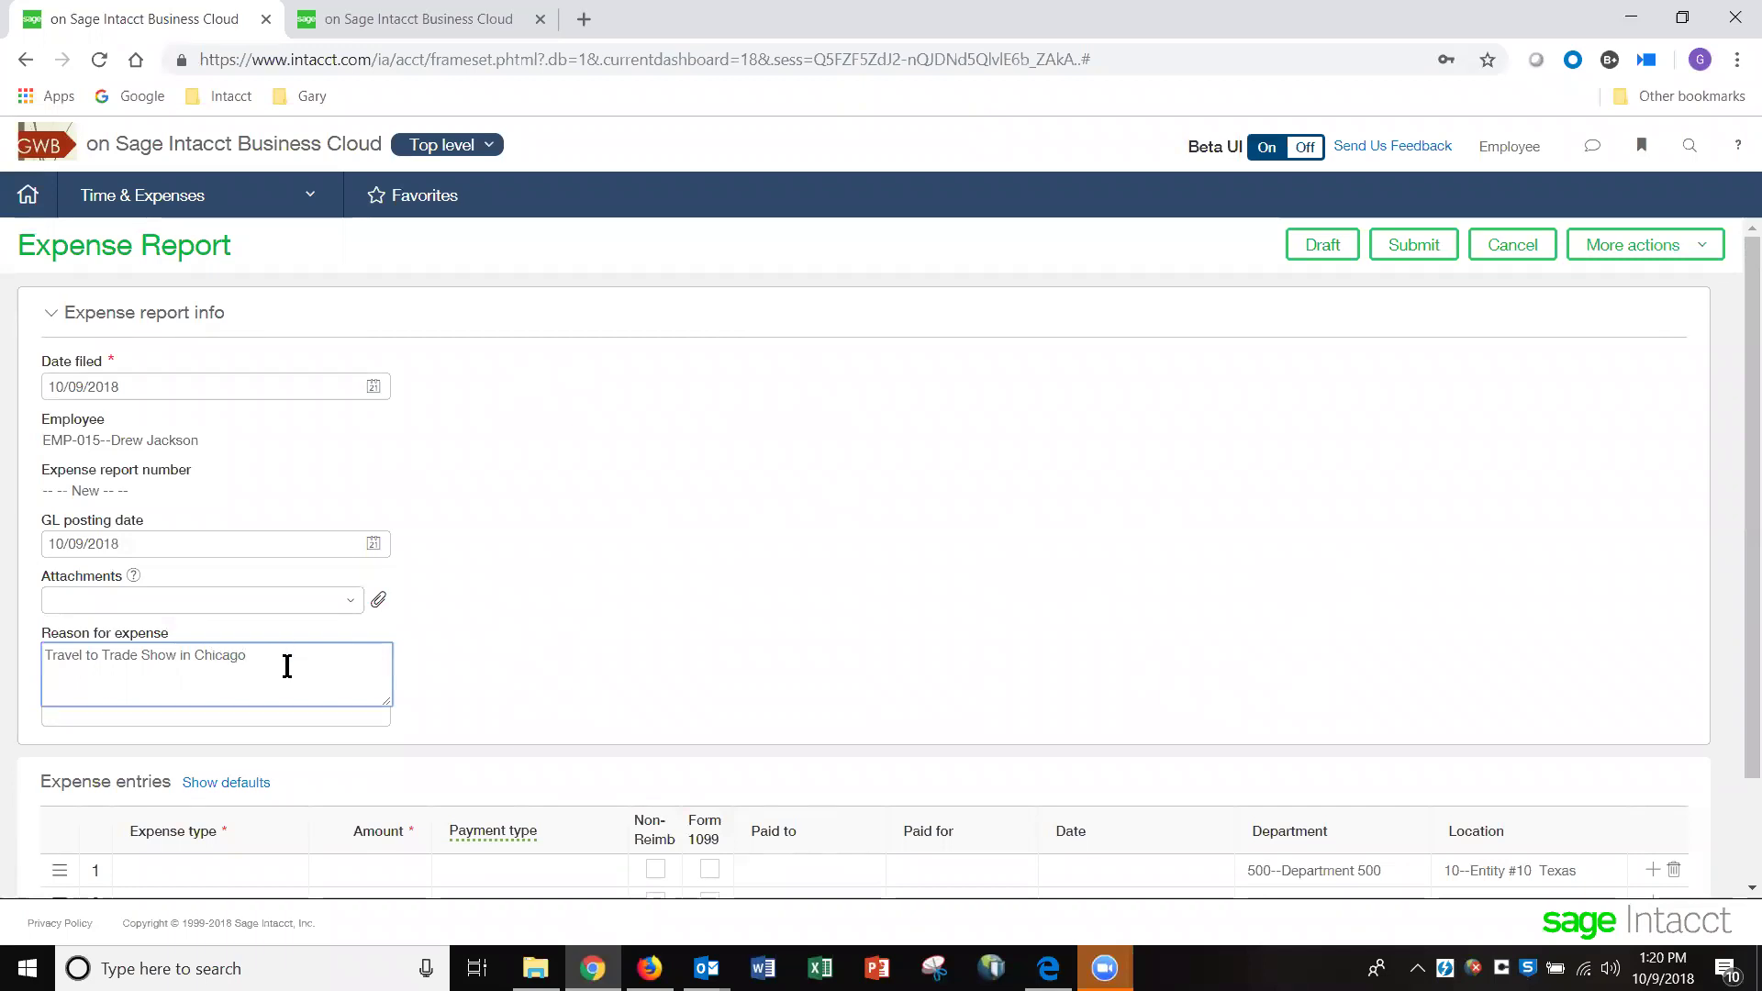
{"action": "scroll", "coordinate": [289, 734], "scroll_direction": "down", "scroll_amount": 1}
{"action": "left_click", "coordinate": [245, 758]}
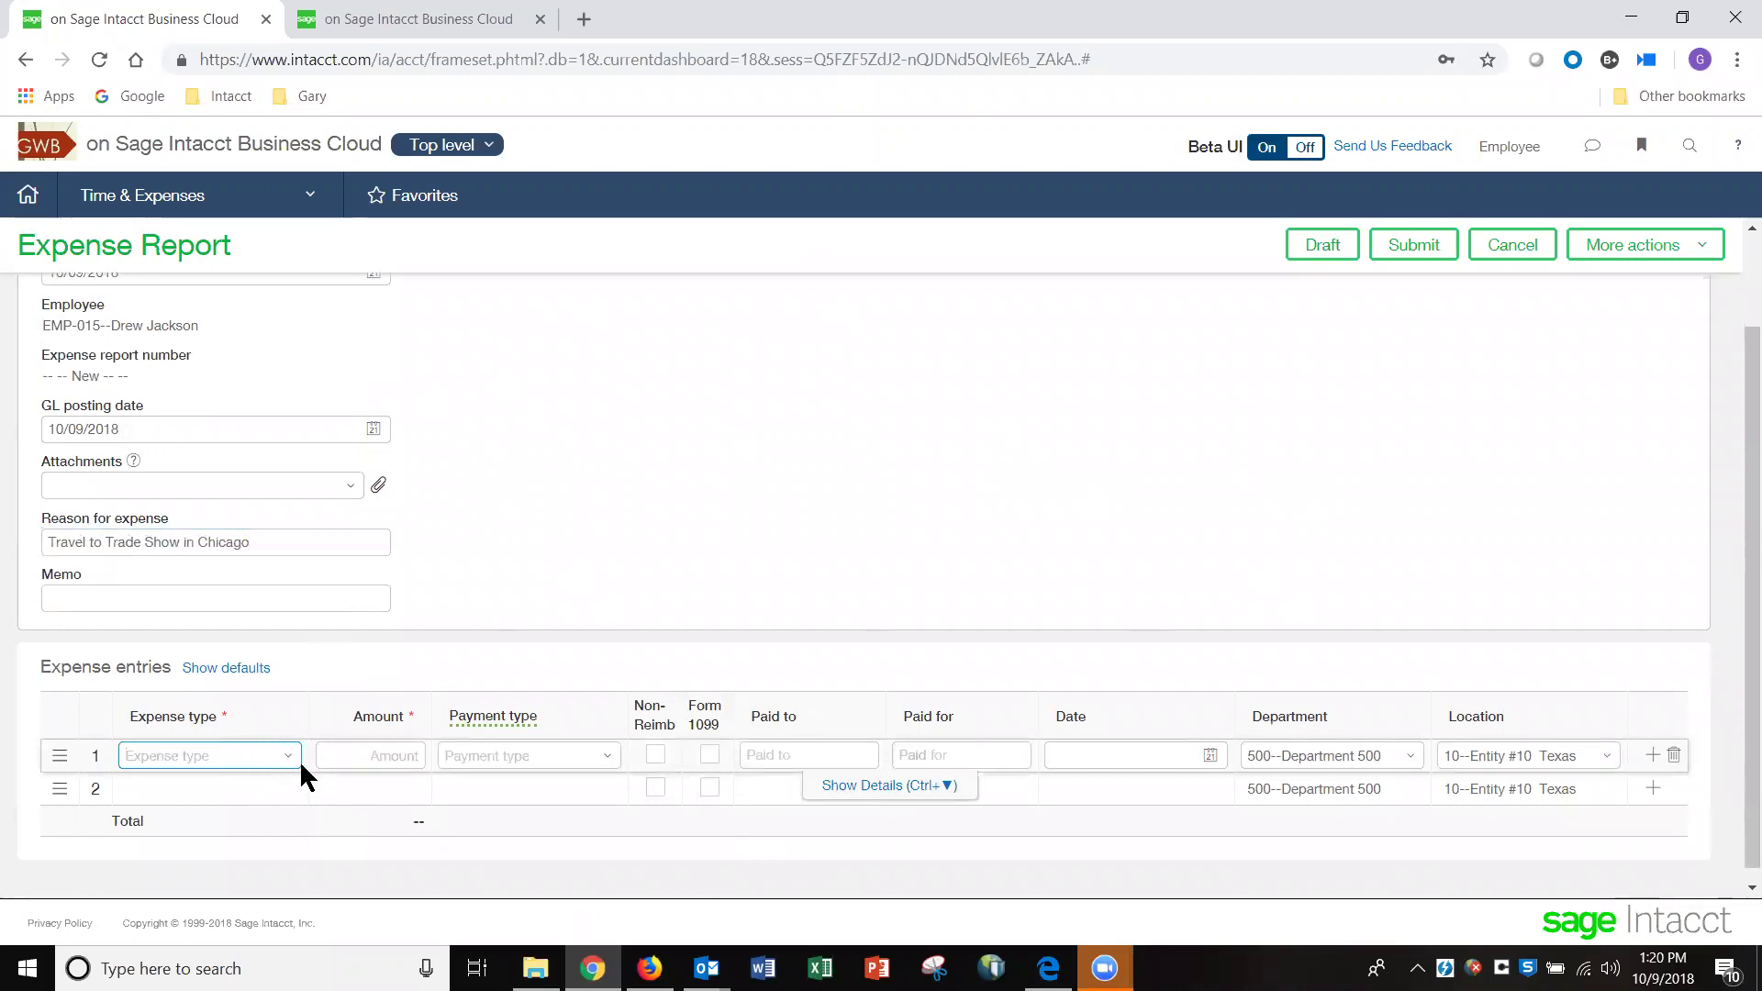
Set line 1 to Airfare for 660.00, paid by Personal Credit Card
{"action": "left_click", "coordinate": [291, 760]}
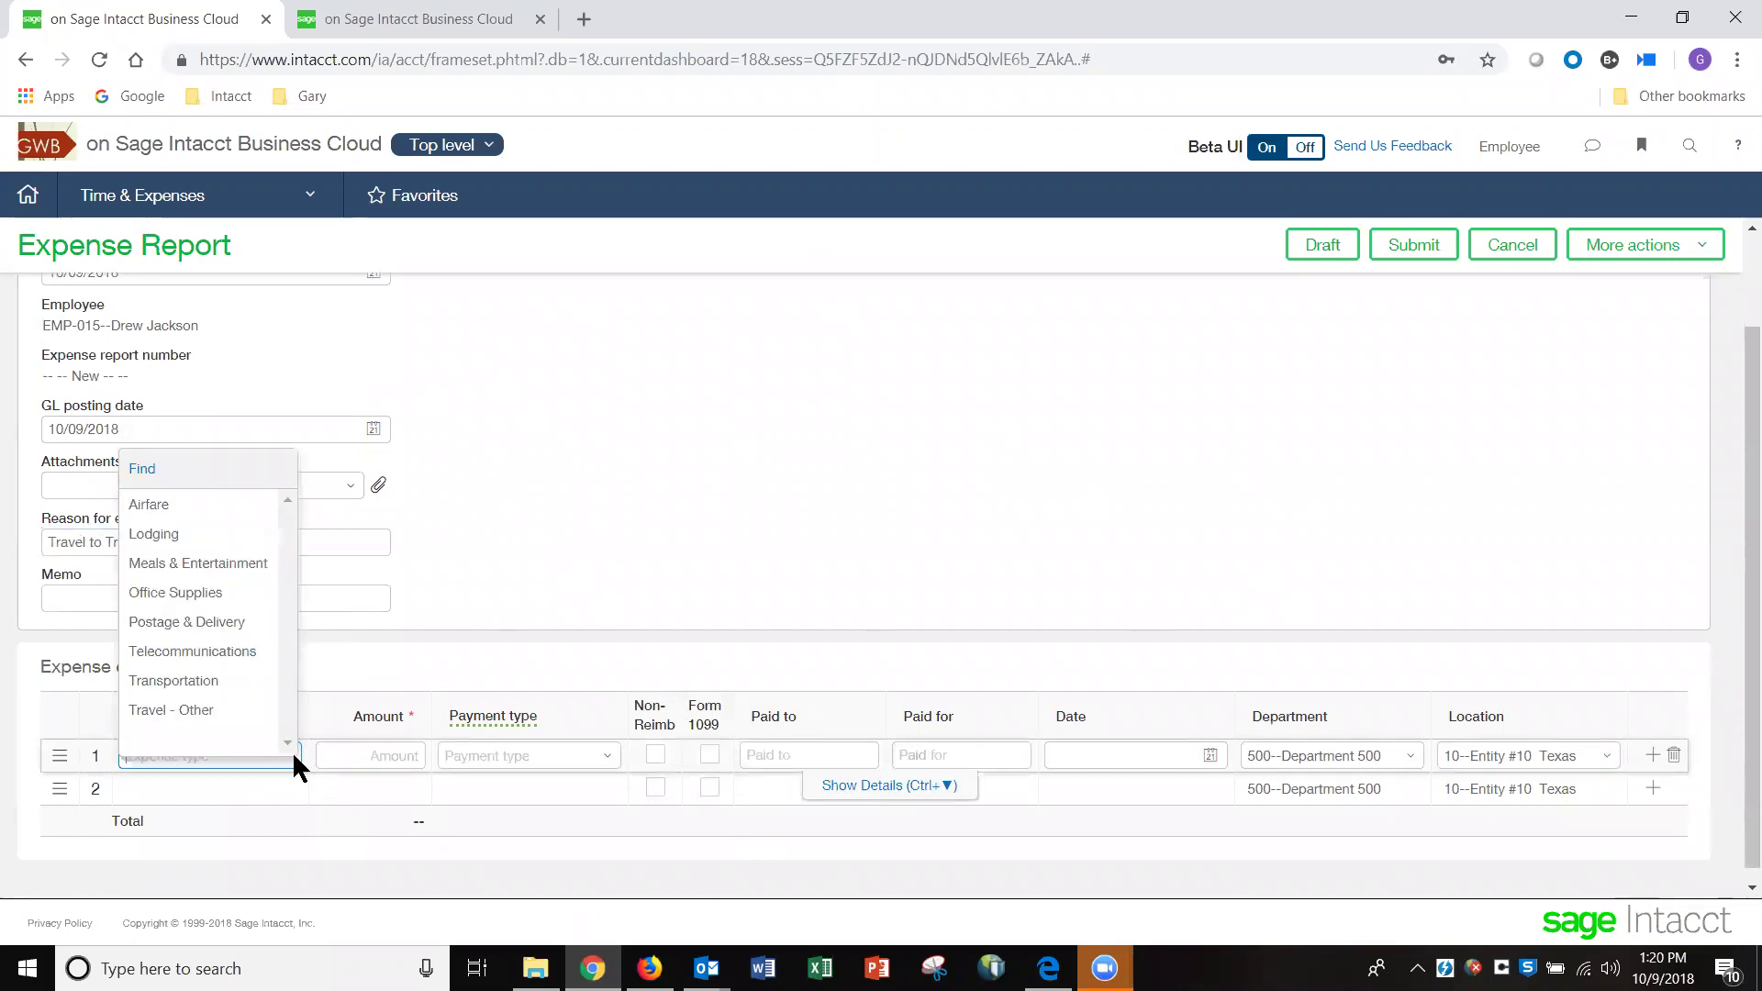
{"action": "left_click", "coordinate": [248, 511]}
{"action": "left_click", "coordinate": [402, 755]}
{"action": "type", "text": "56"}
{"action": "key", "text": "Tab"}
{"action": "left_click", "coordinate": [613, 762]}
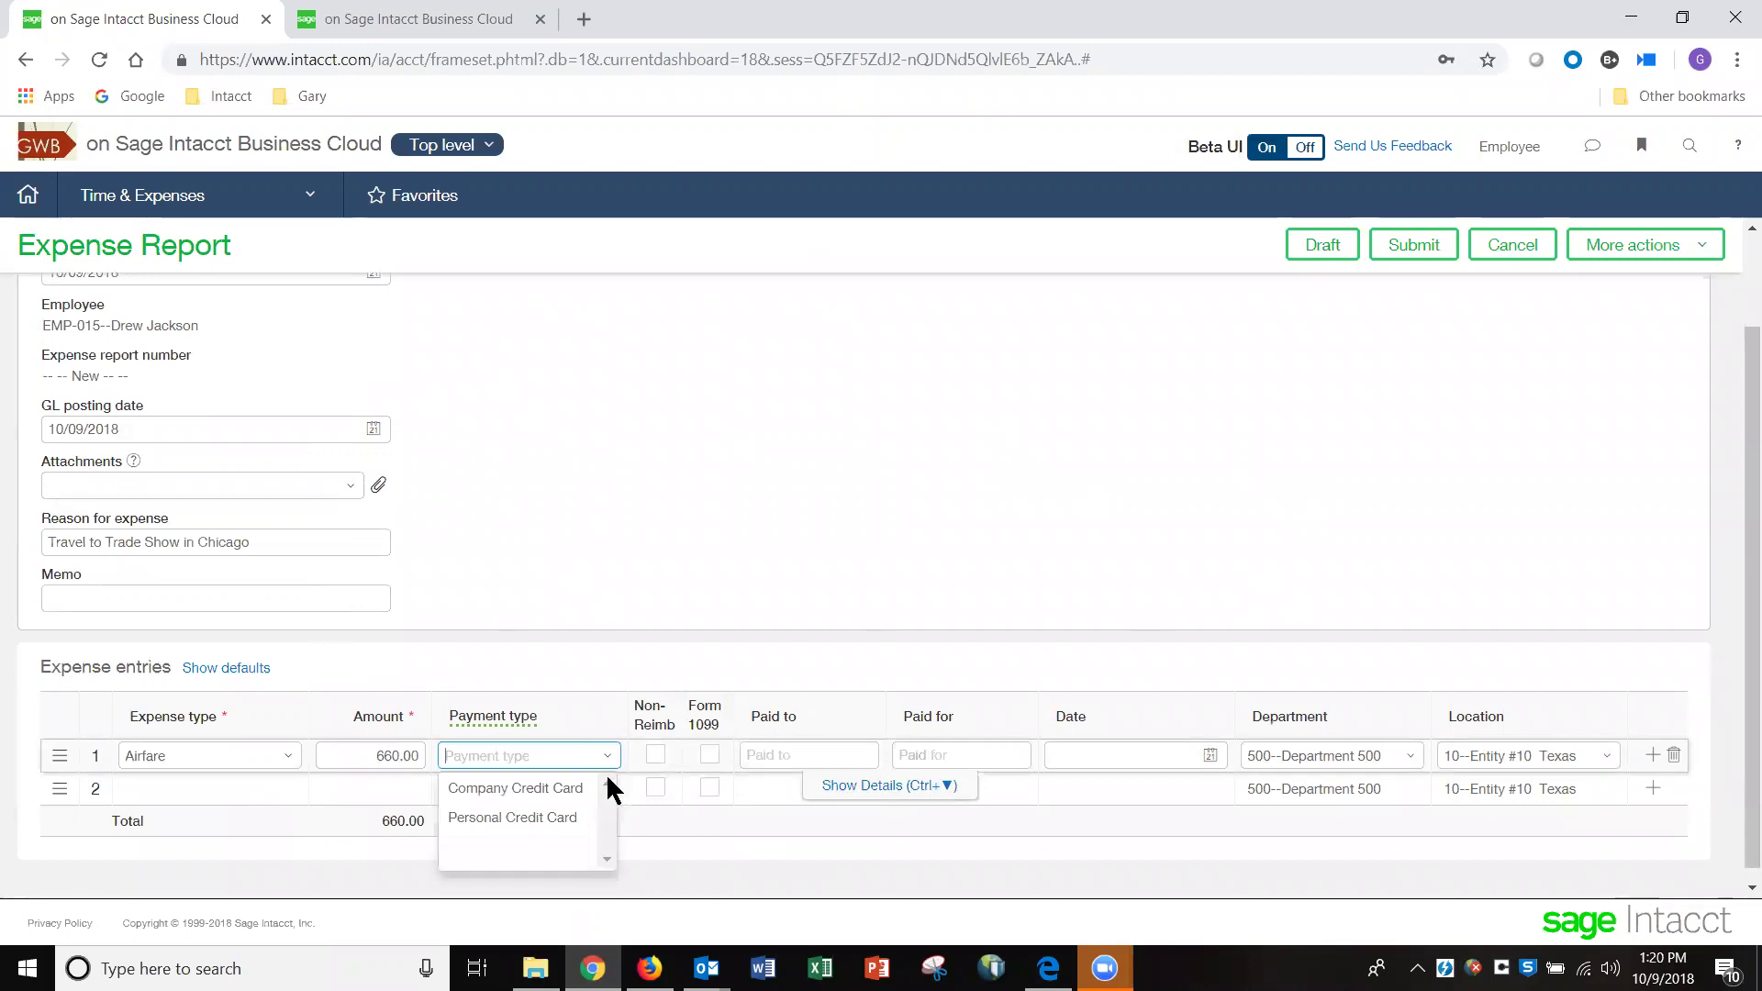
{"action": "left_click", "coordinate": [562, 811]}
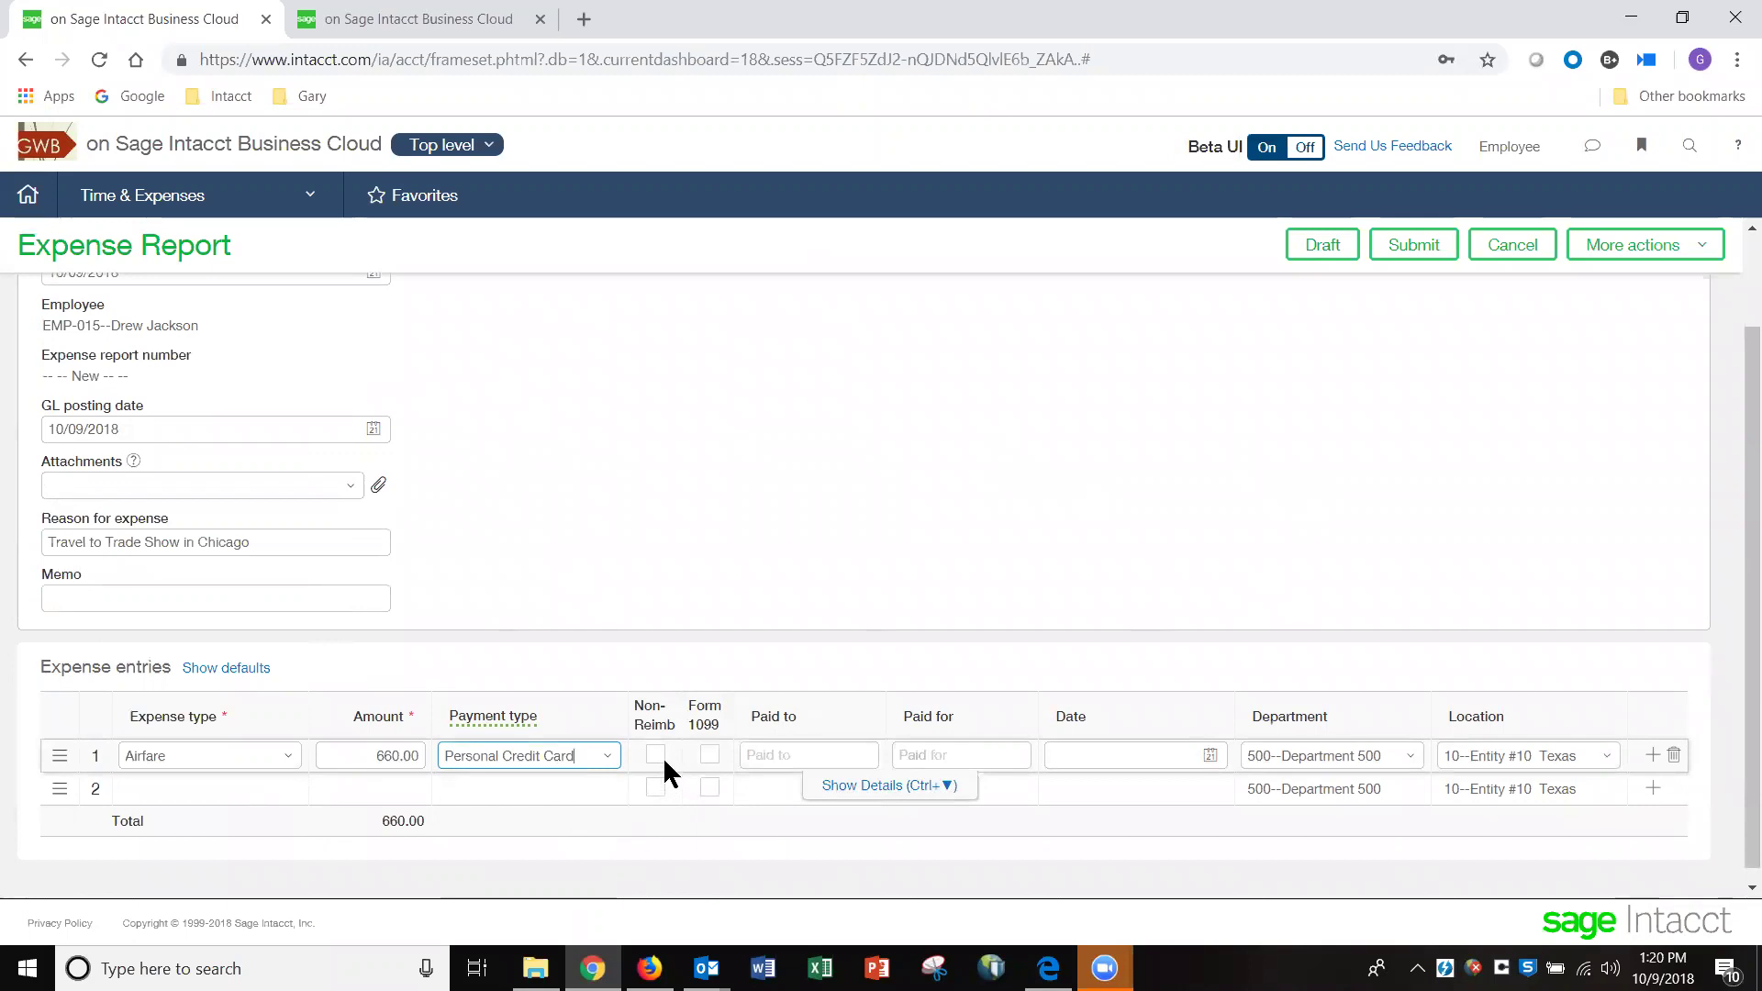
Record line 1 as paid to Southwest for 'airfare', dated 10/01/2018
{"action": "left_click", "coordinate": [820, 755]}
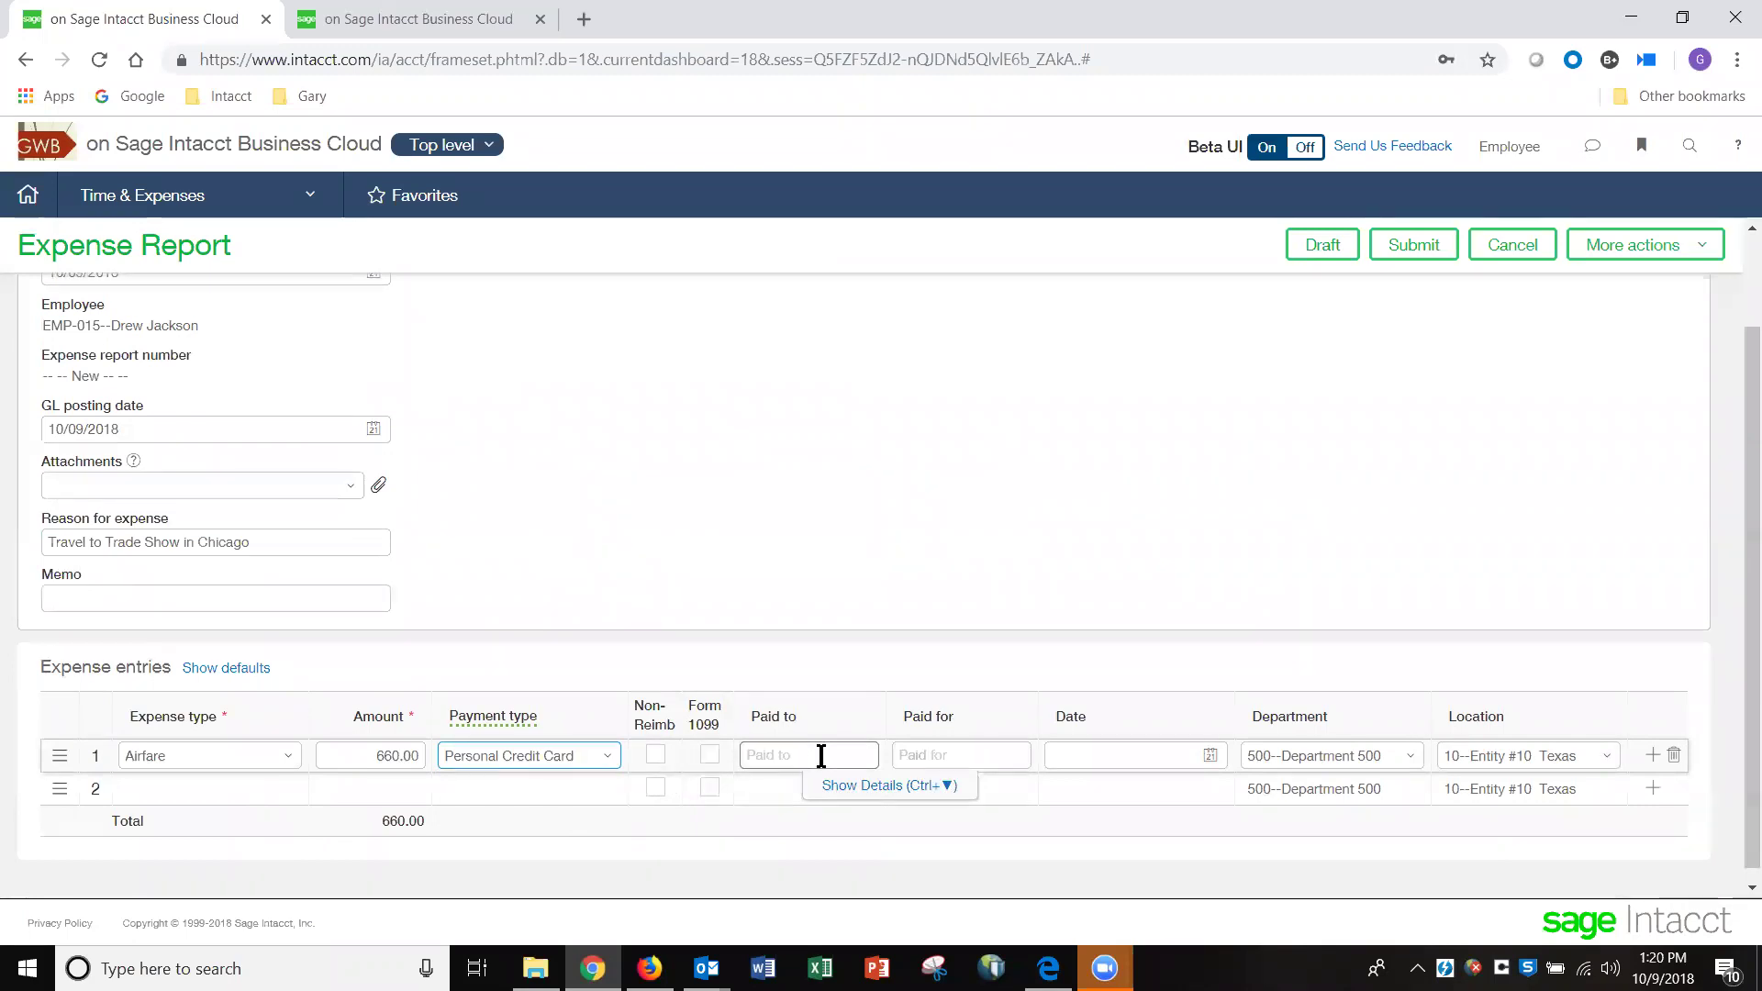
{"action": "type", "text": "S"}
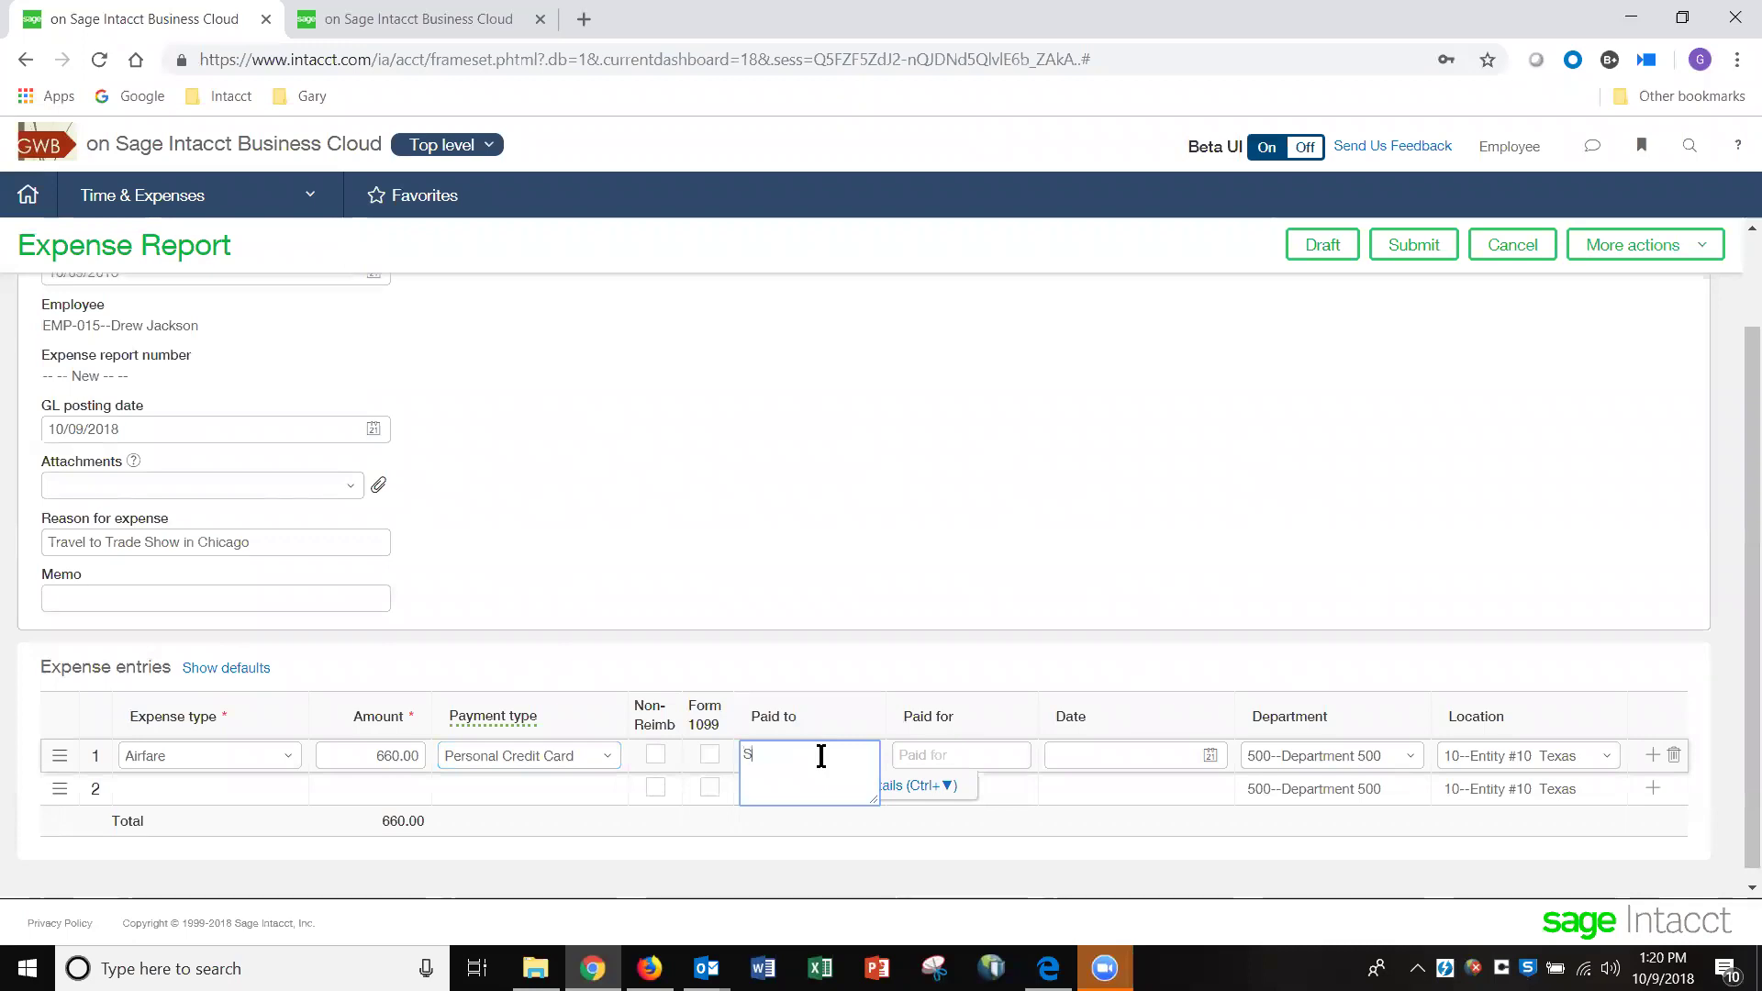
{"action": "type", "text": "outhwest"}
{"action": "key", "text": "Tab"}
{"action": "type", "text": "airafre"}
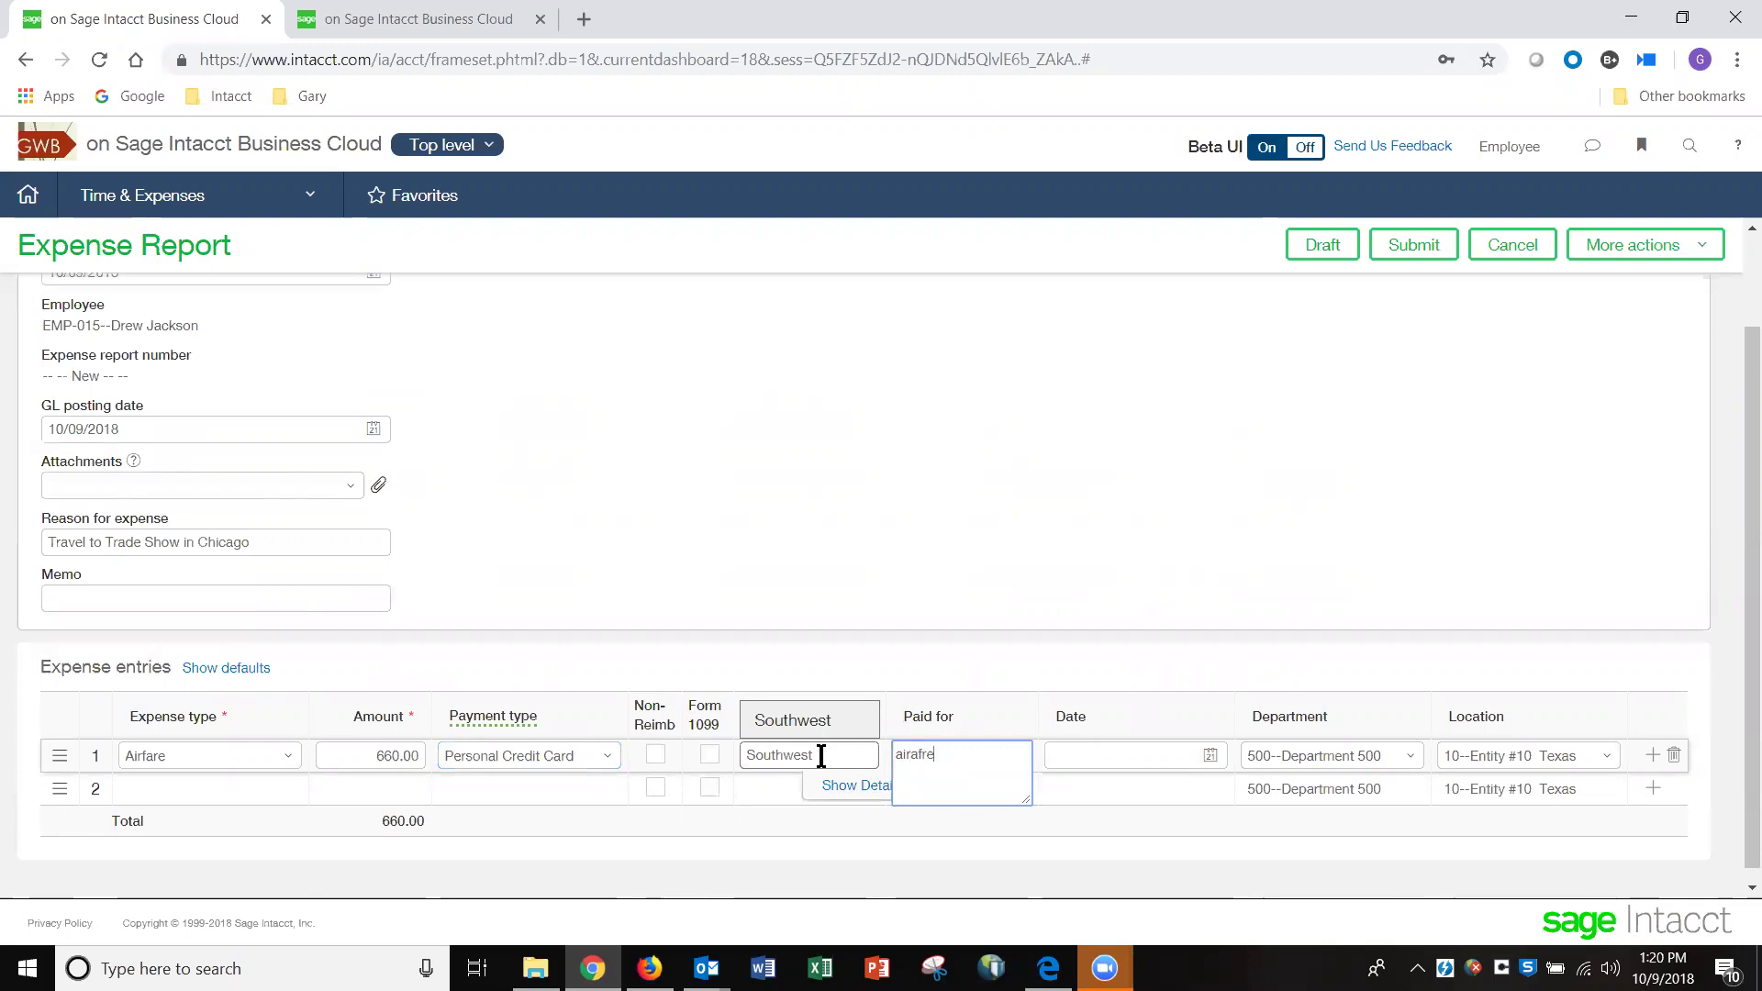
{"action": "key", "text": "Tab"}
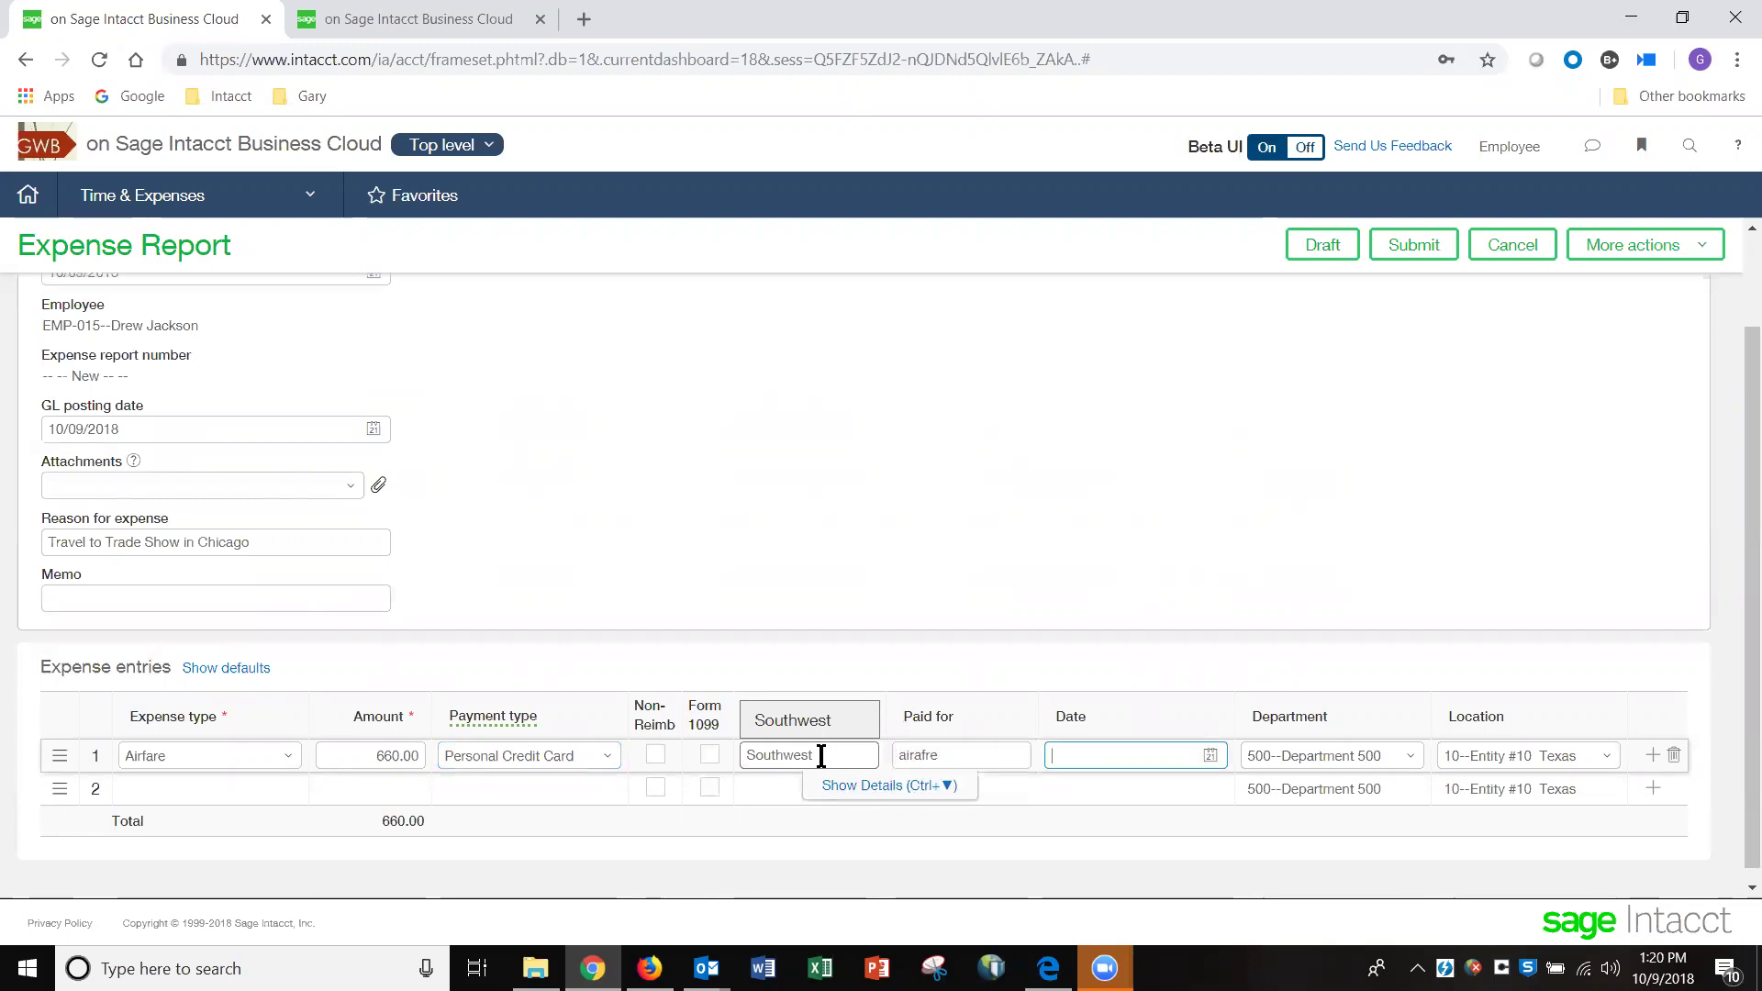
{"action": "double_click", "coordinate": [913, 758]}
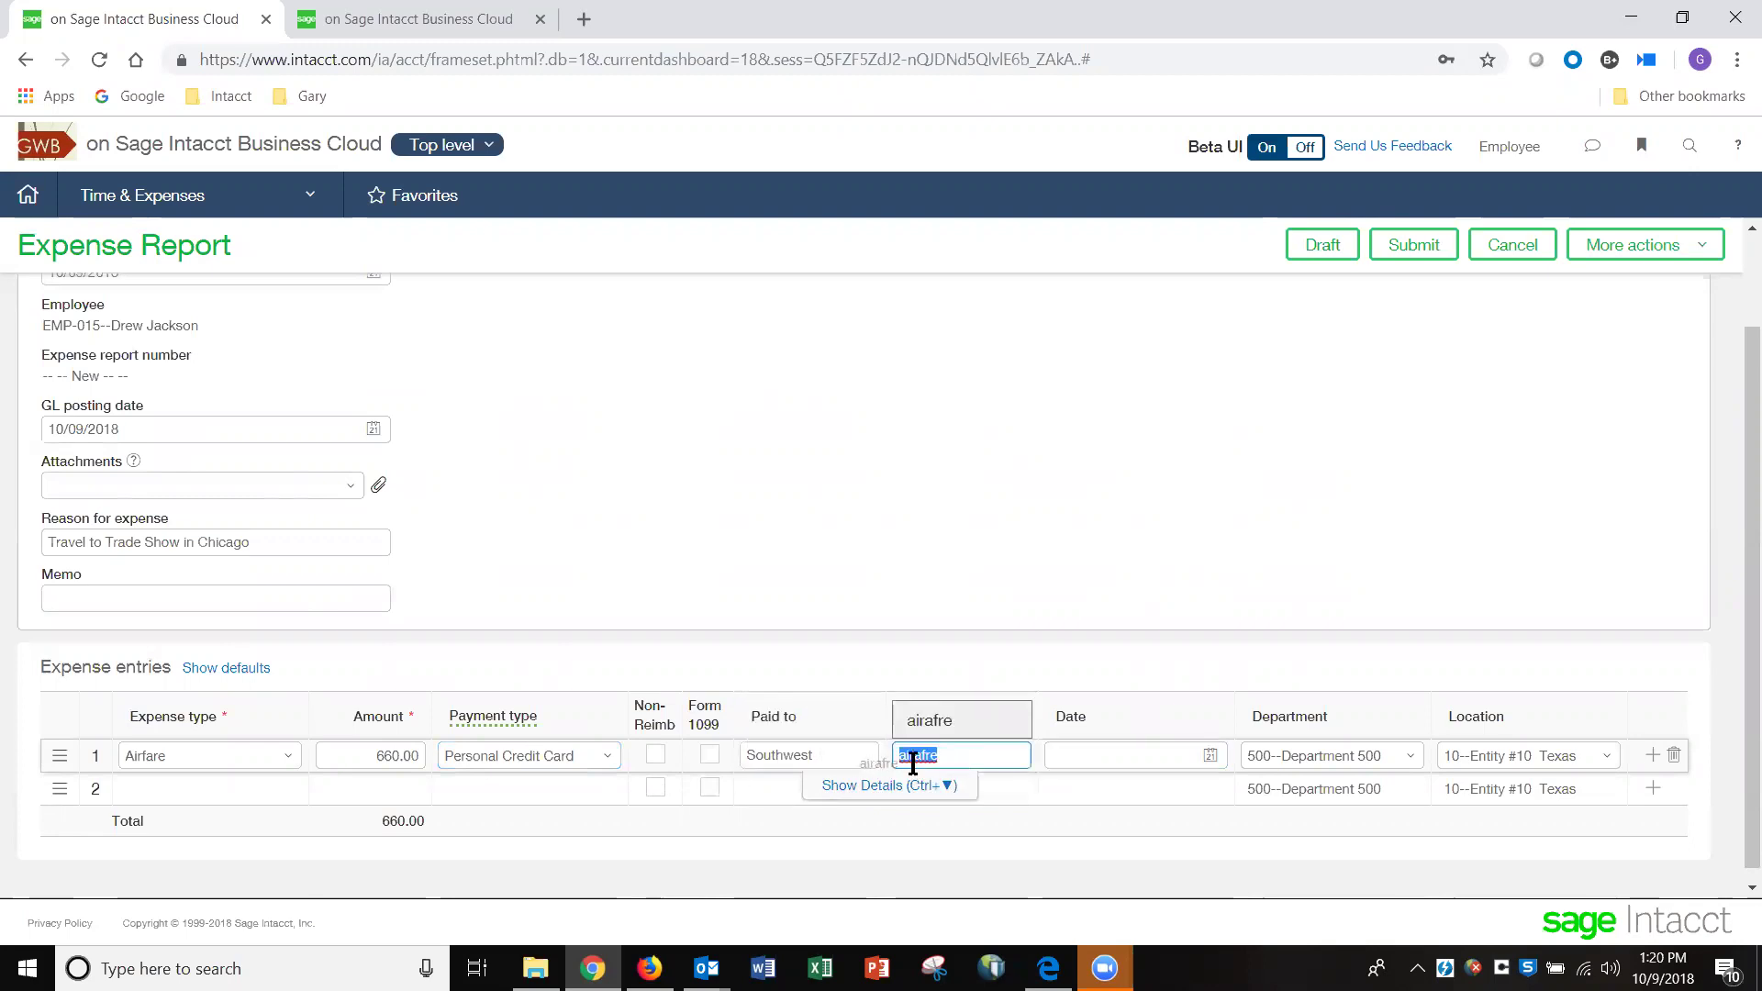
{"action": "type", "text": "airfare"}
{"action": "key", "text": "Tab"}
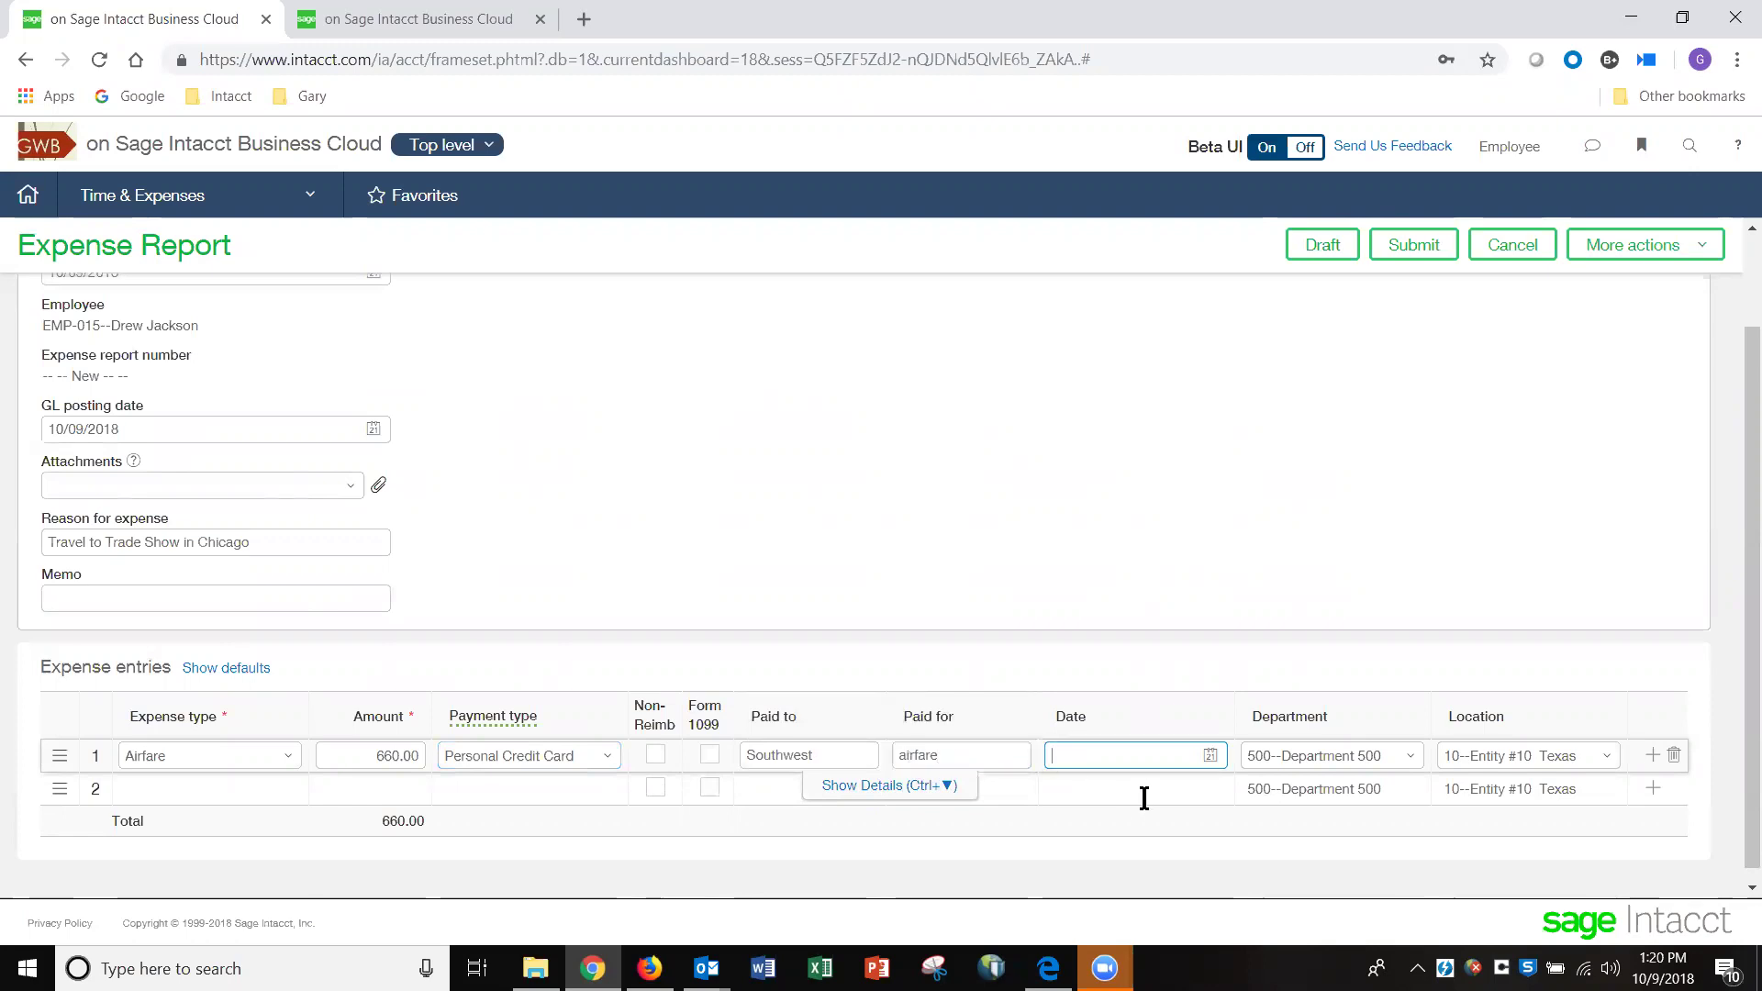
{"action": "left_click", "coordinate": [1211, 759]}
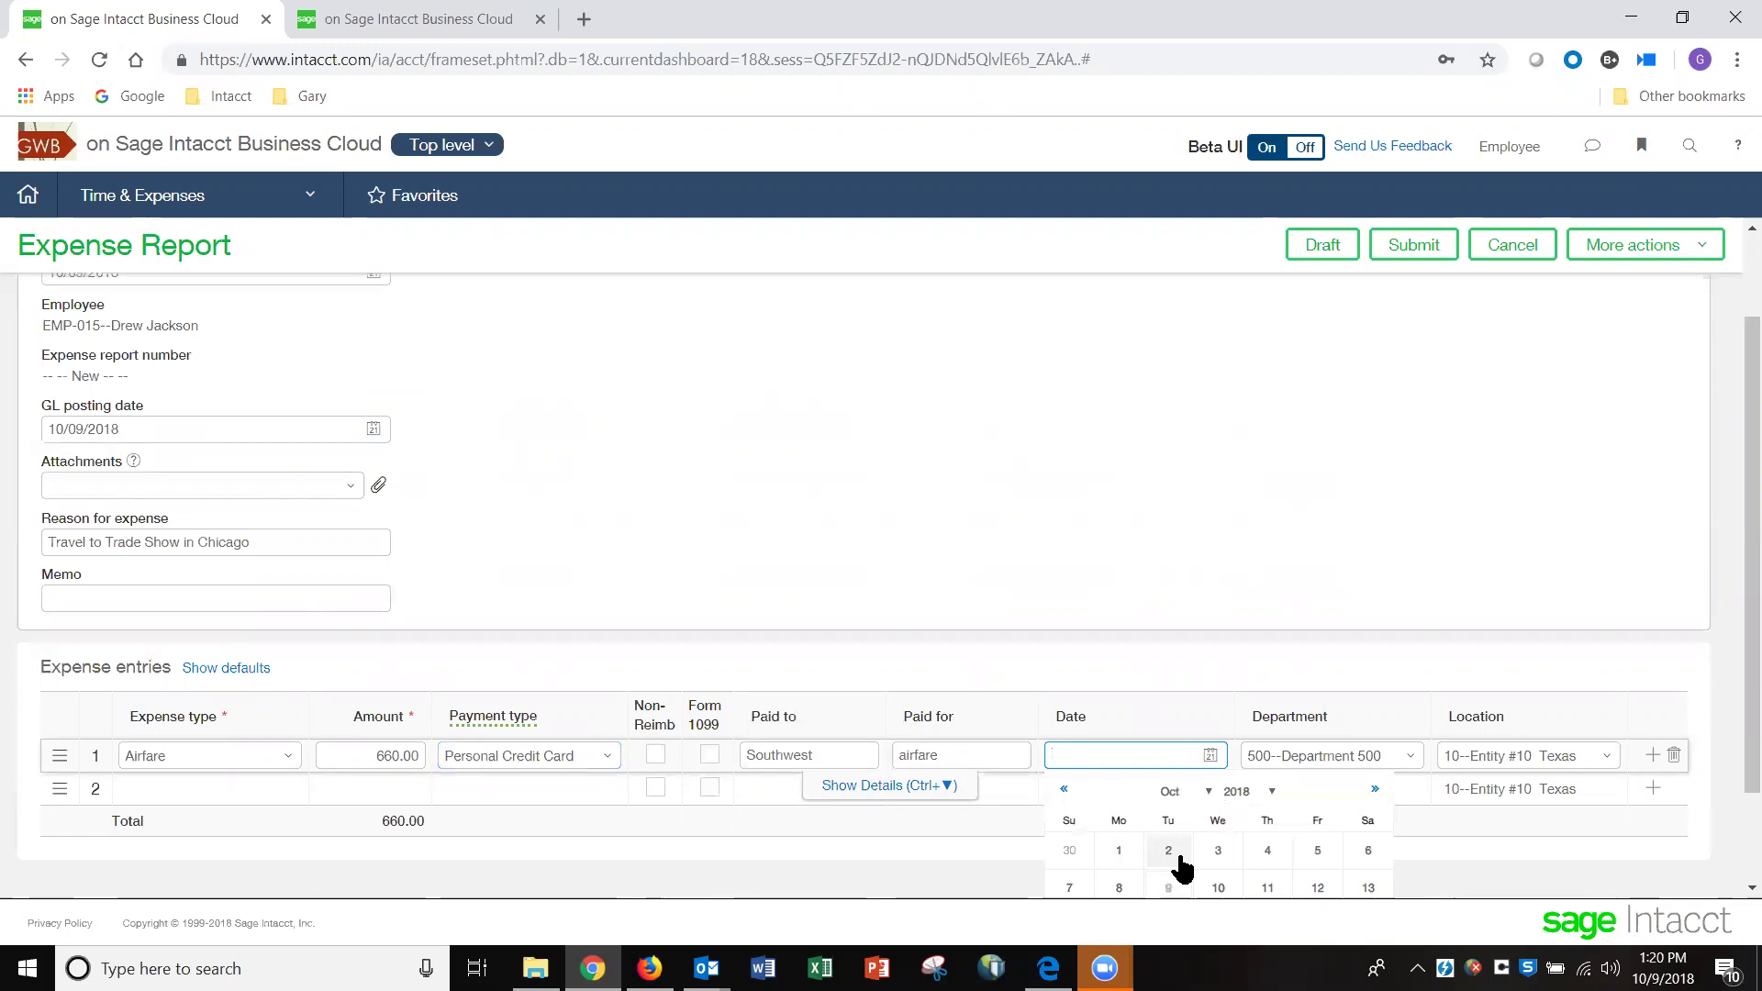
{"action": "left_click", "coordinate": [1118, 852]}
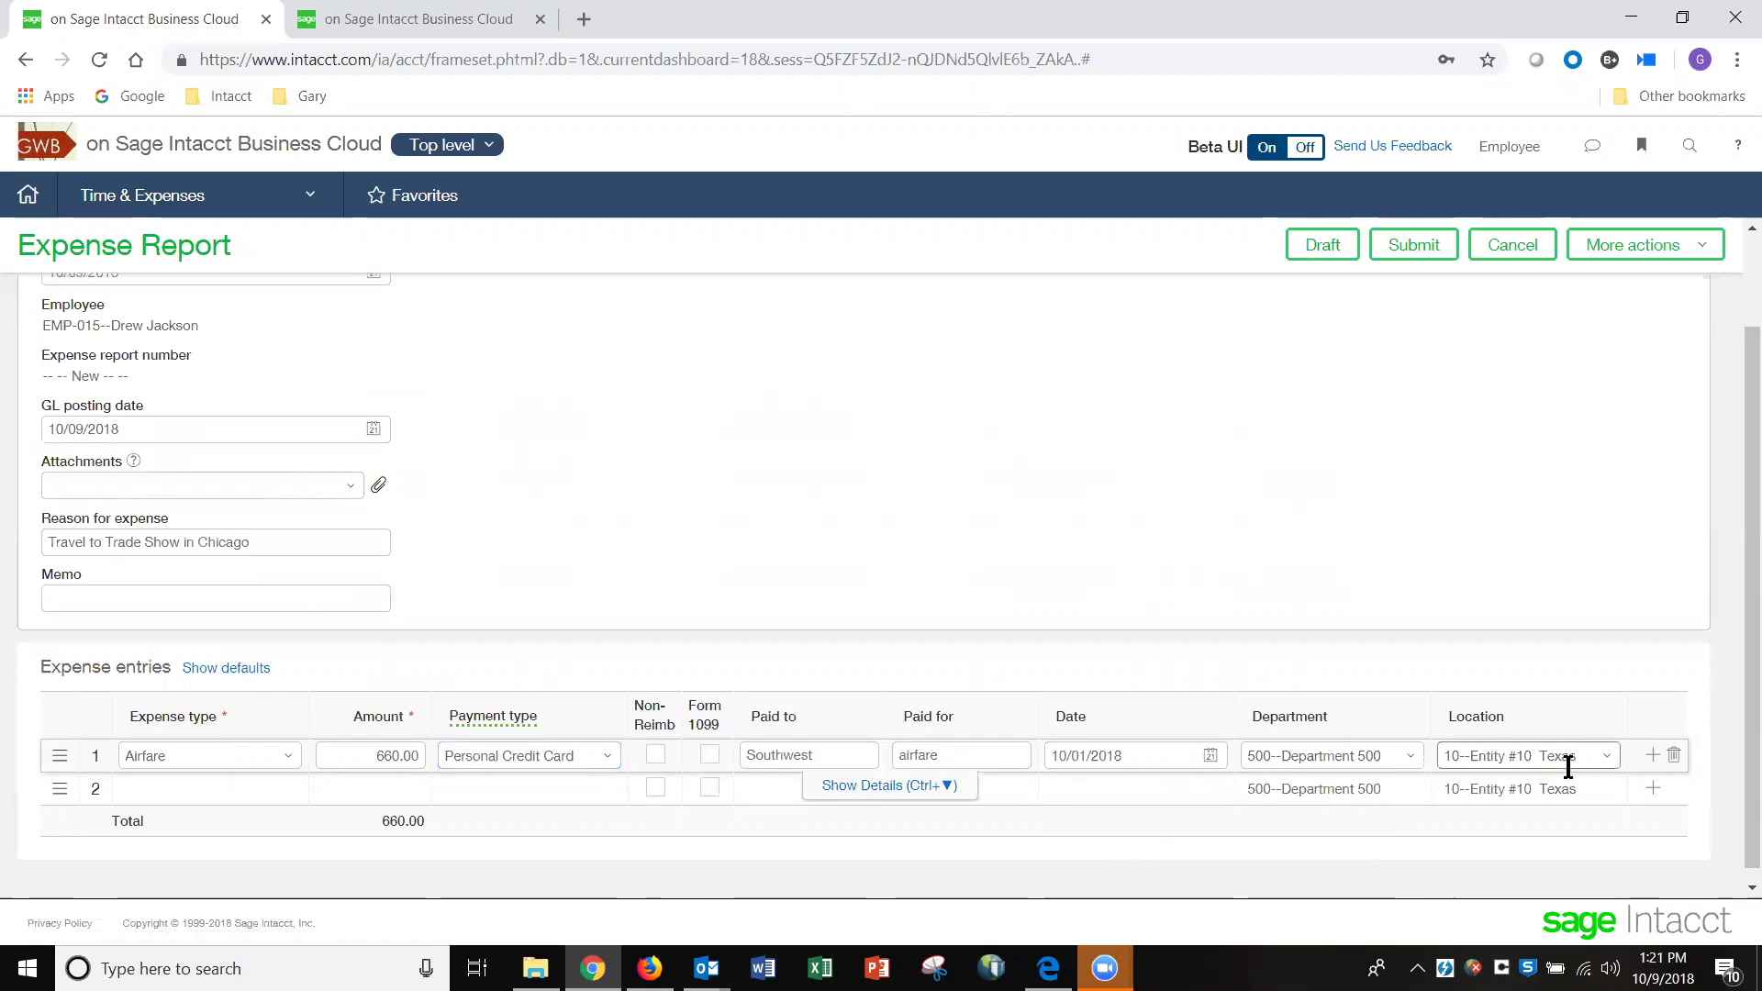
Set line 2 to Lodging for 500.00, paid by Company Credit Card
{"action": "left_click", "coordinate": [209, 787]}
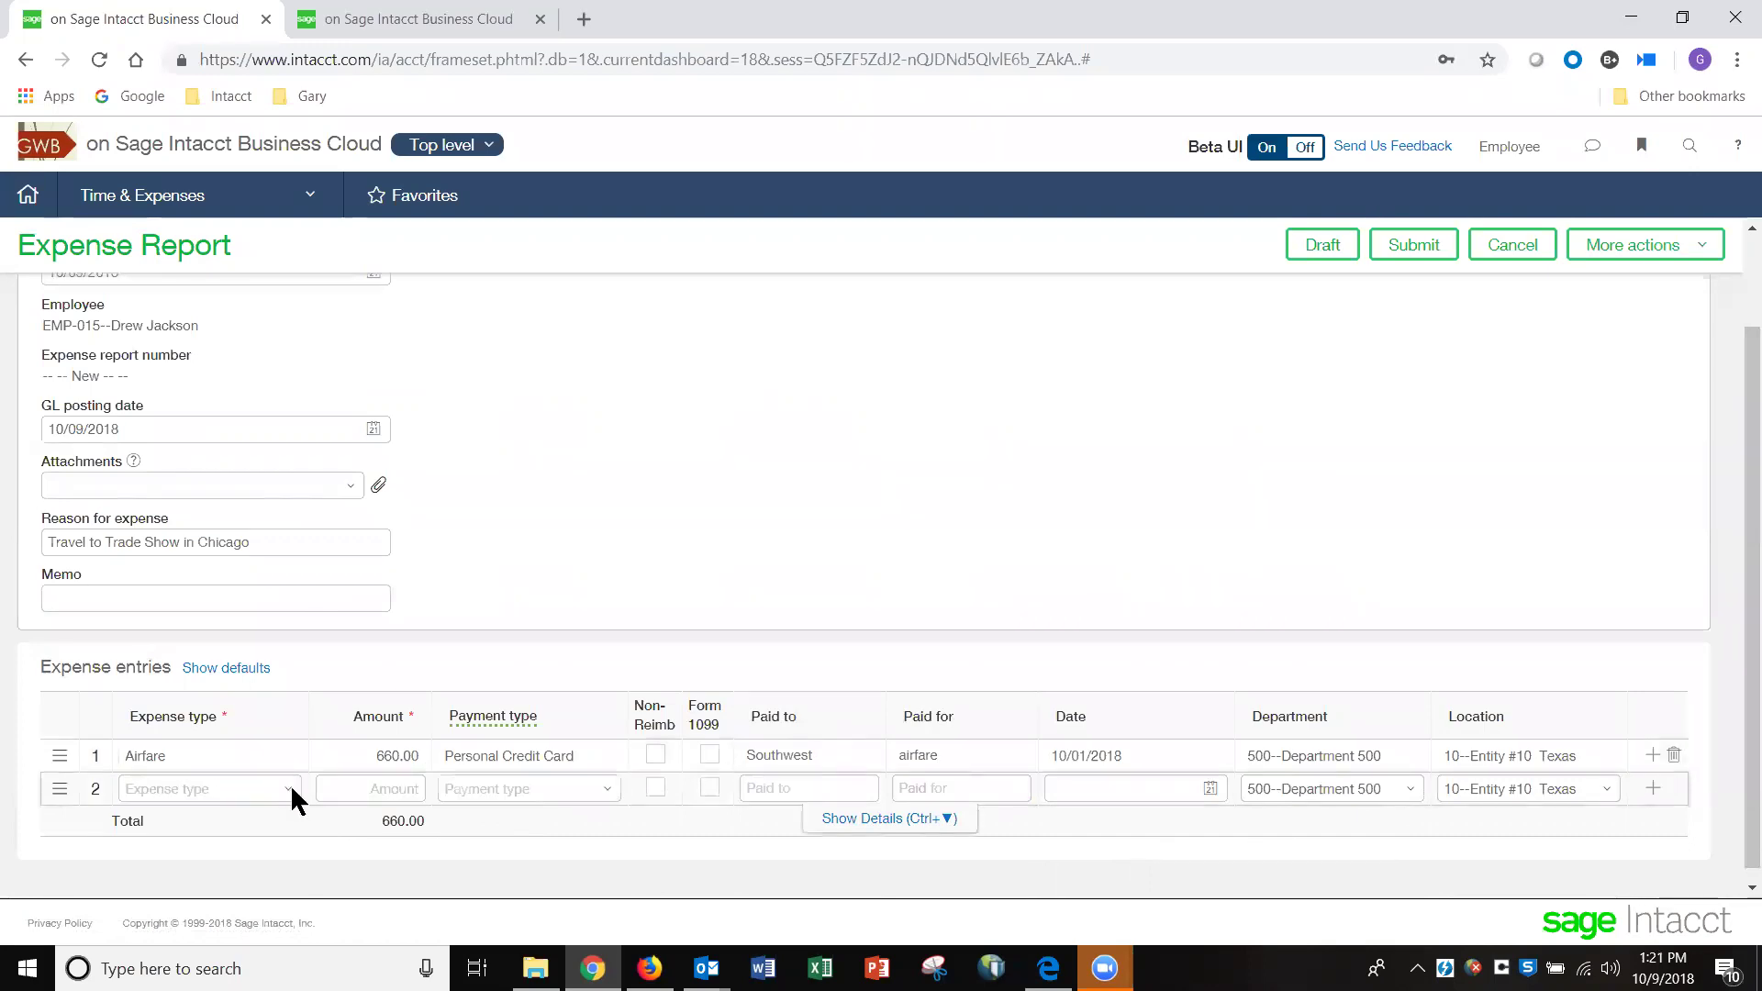
{"action": "left_click", "coordinate": [289, 786]}
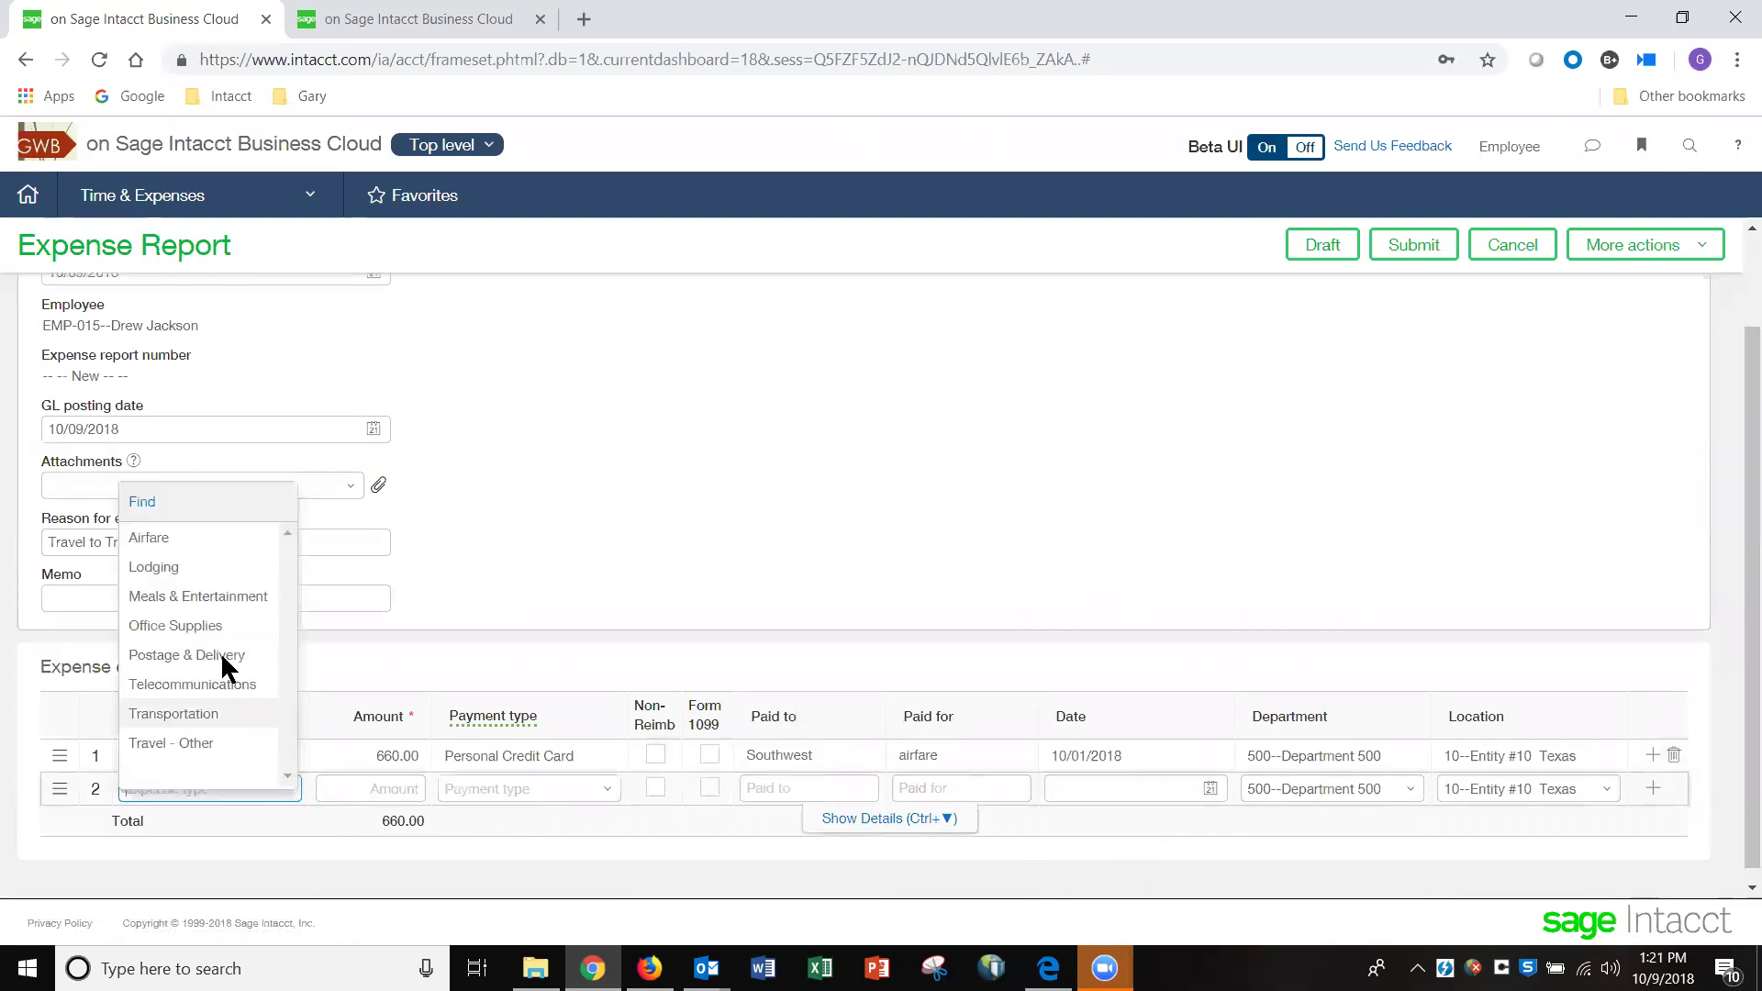
{"action": "left_click", "coordinate": [218, 566]}
{"action": "type", "text": "500"}
{"action": "key", "text": "Tab"}
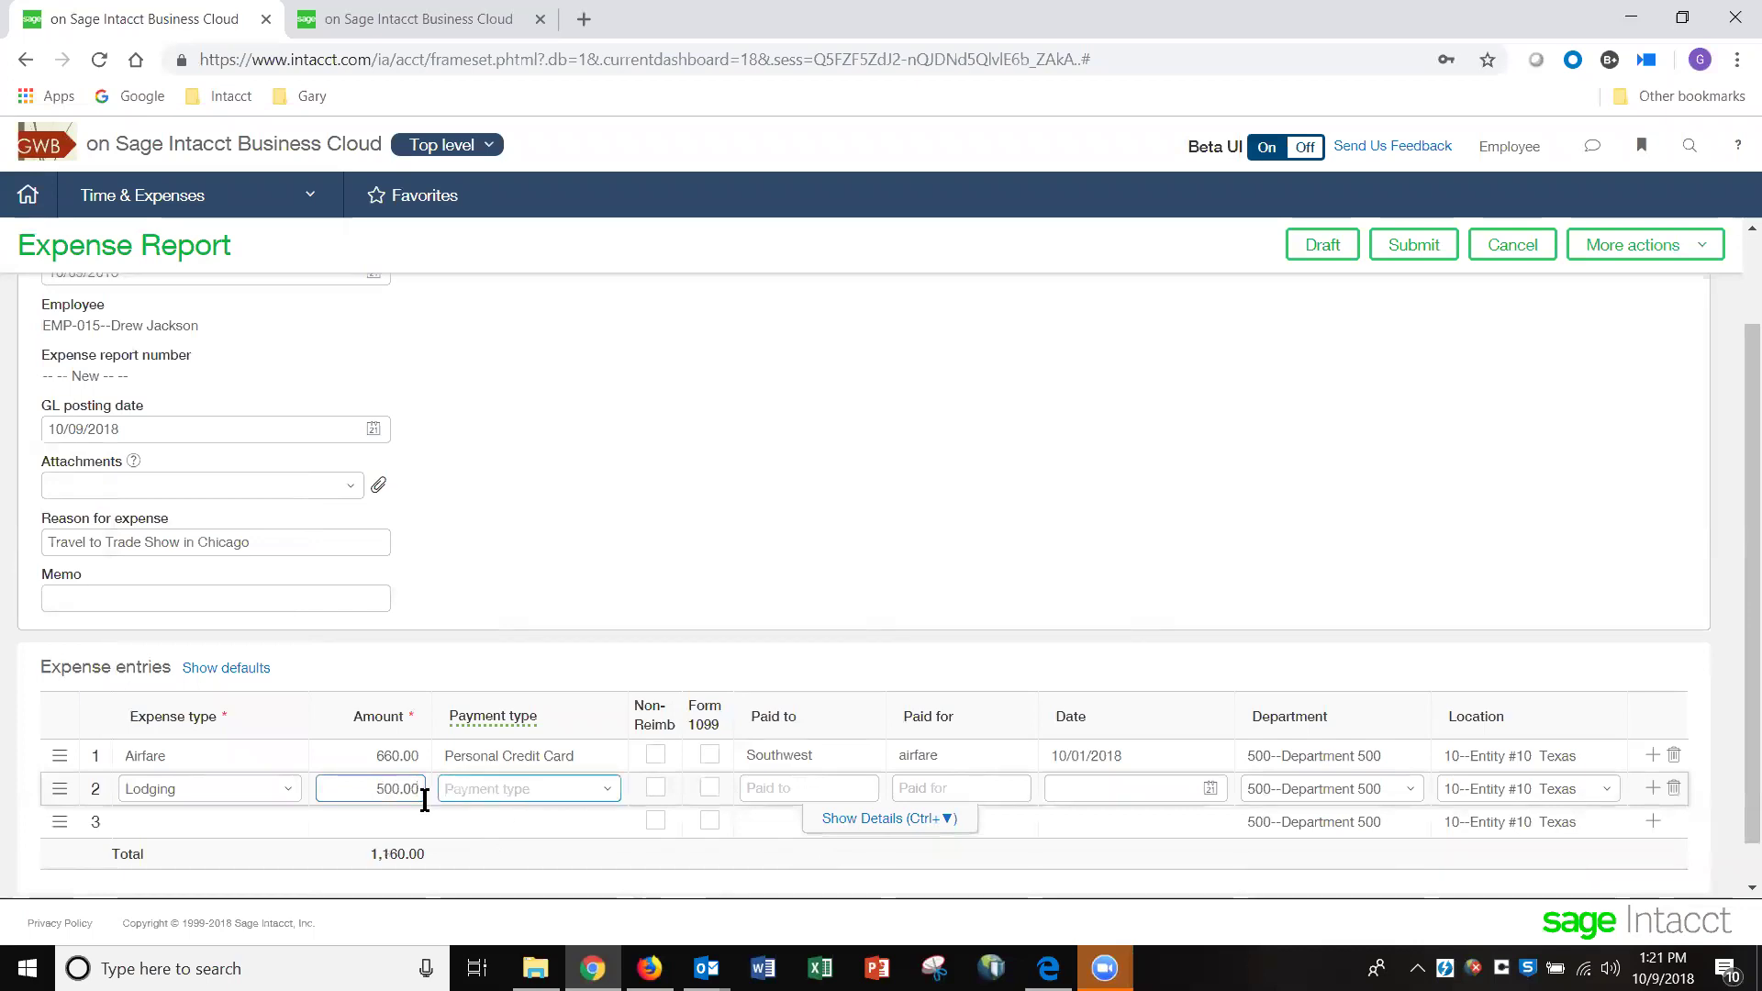
{"action": "left_click", "coordinate": [601, 794]}
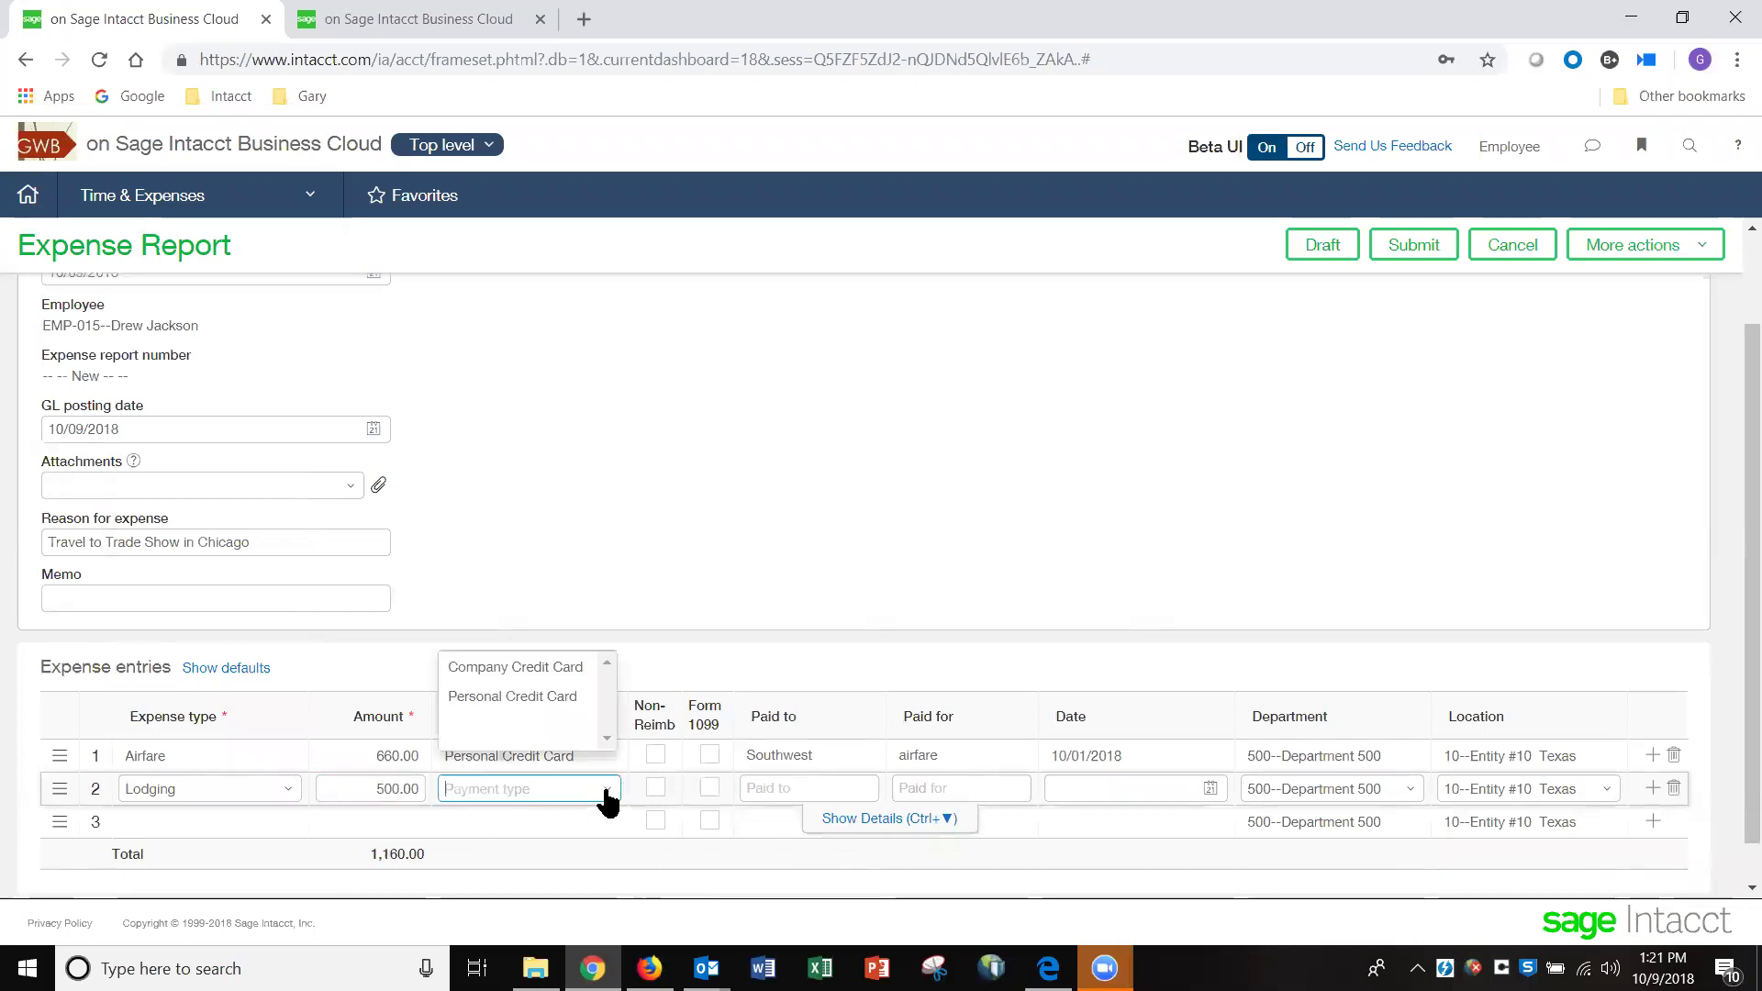
{"action": "left_click", "coordinate": [582, 666]}
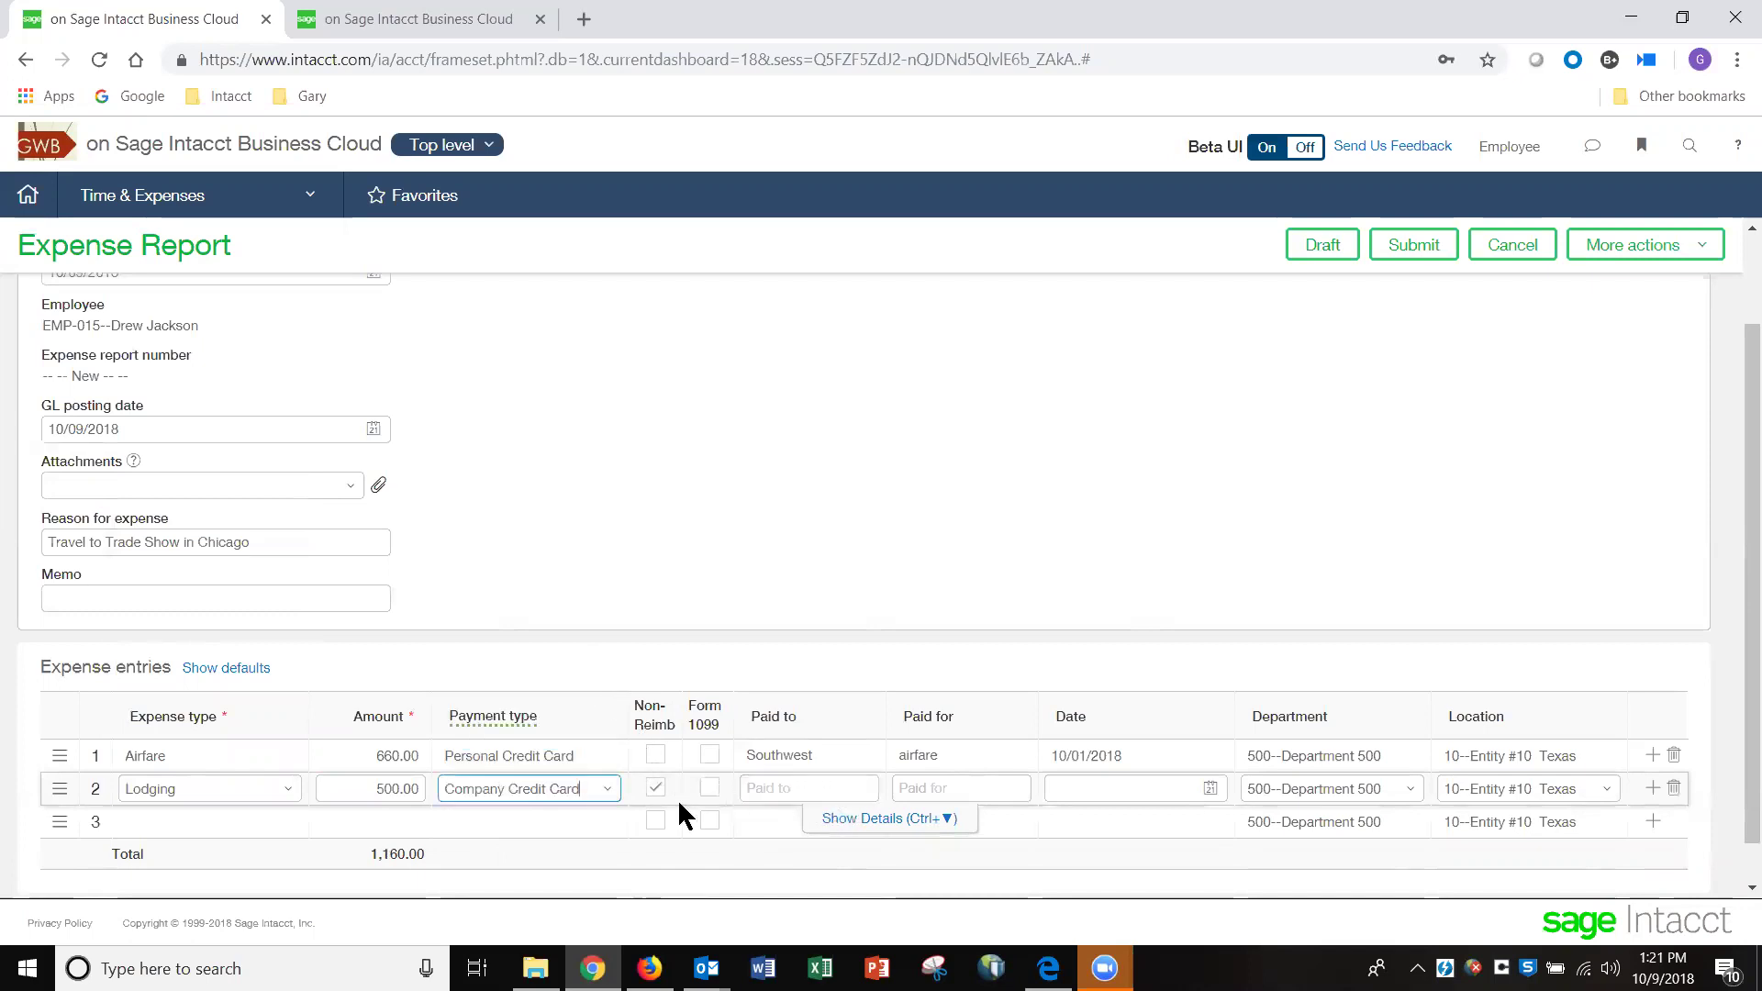
Record line 2 as paid to Hilton for 'lodging', dated 10/02/2018
{"action": "left_click", "coordinate": [815, 788]}
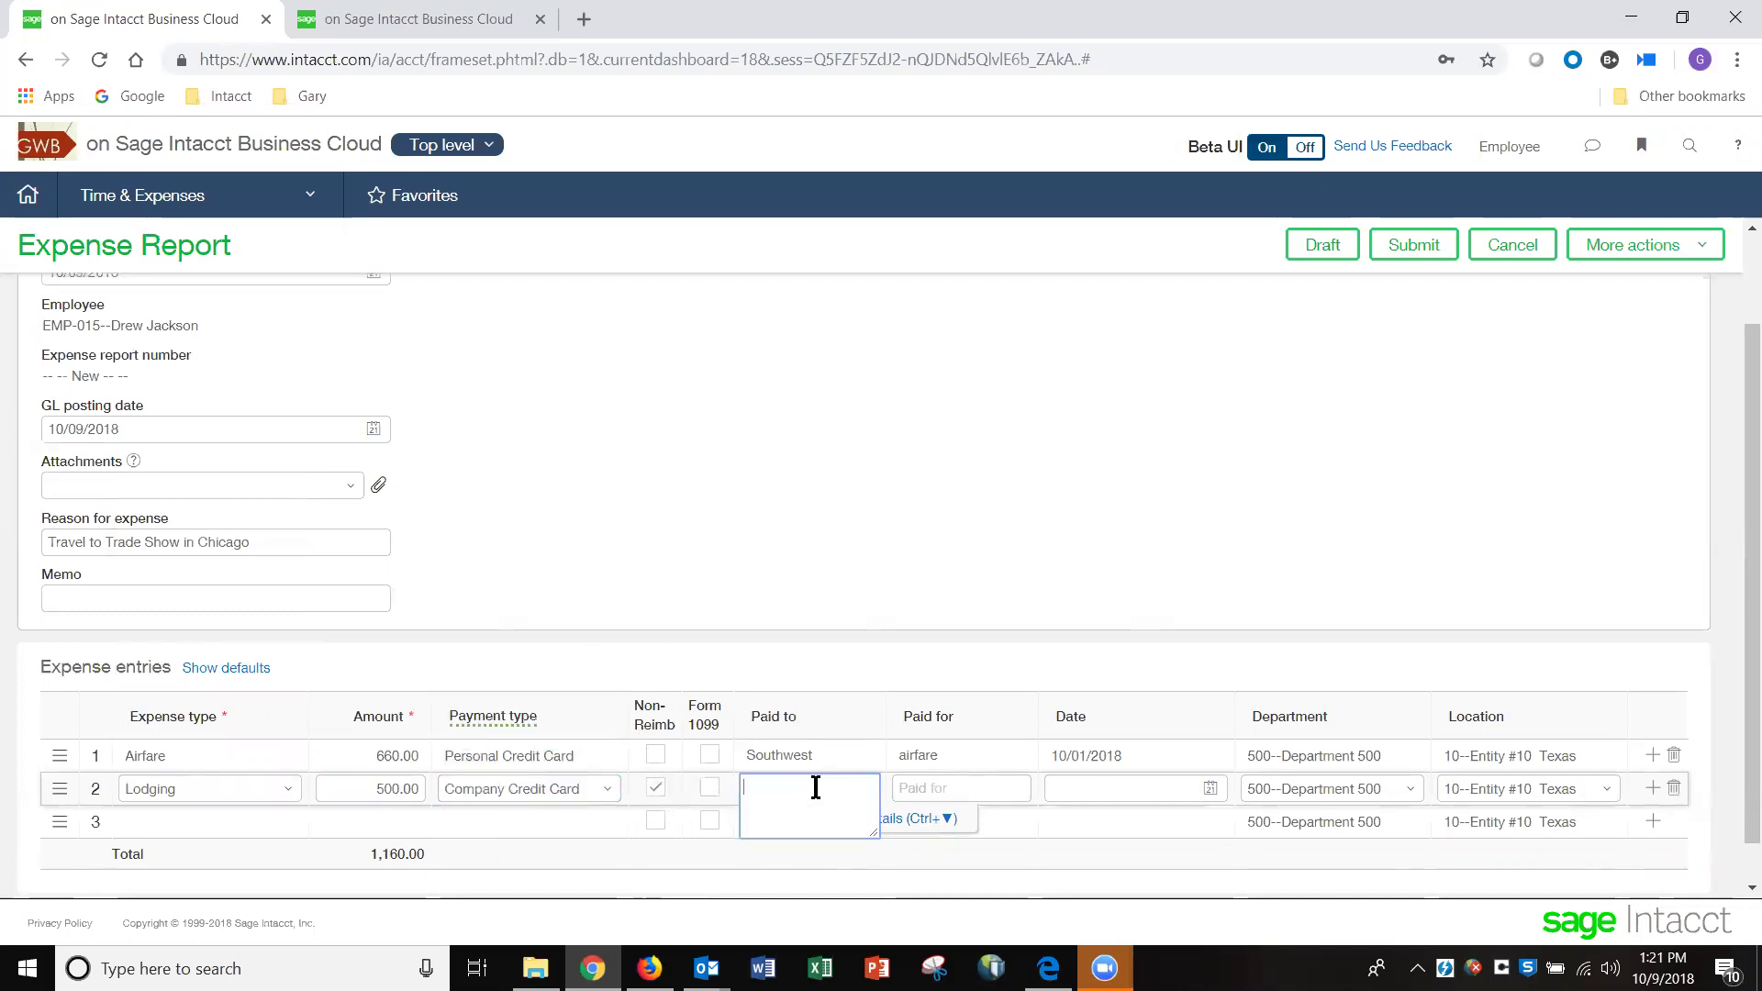
{"action": "type", "text": "Hilton"}
{"action": "key", "text": "Tab"}
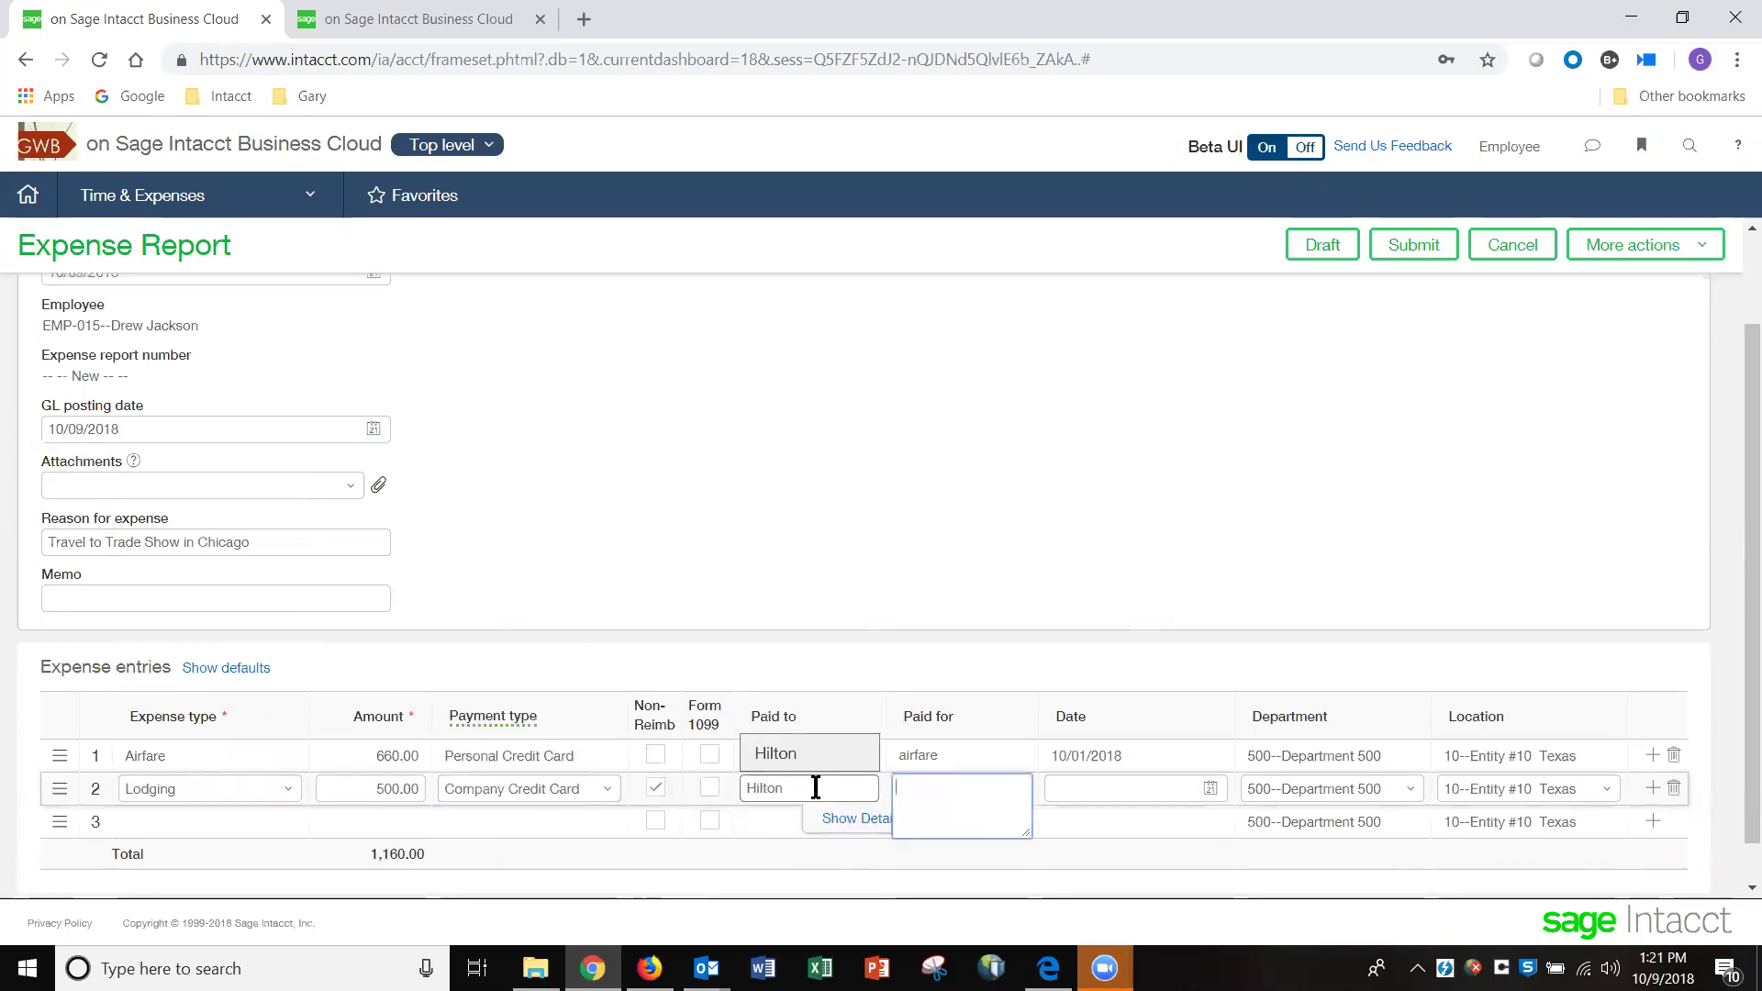
{"action": "type", "text": "lodging"}
{"action": "key", "text": "Tab"}
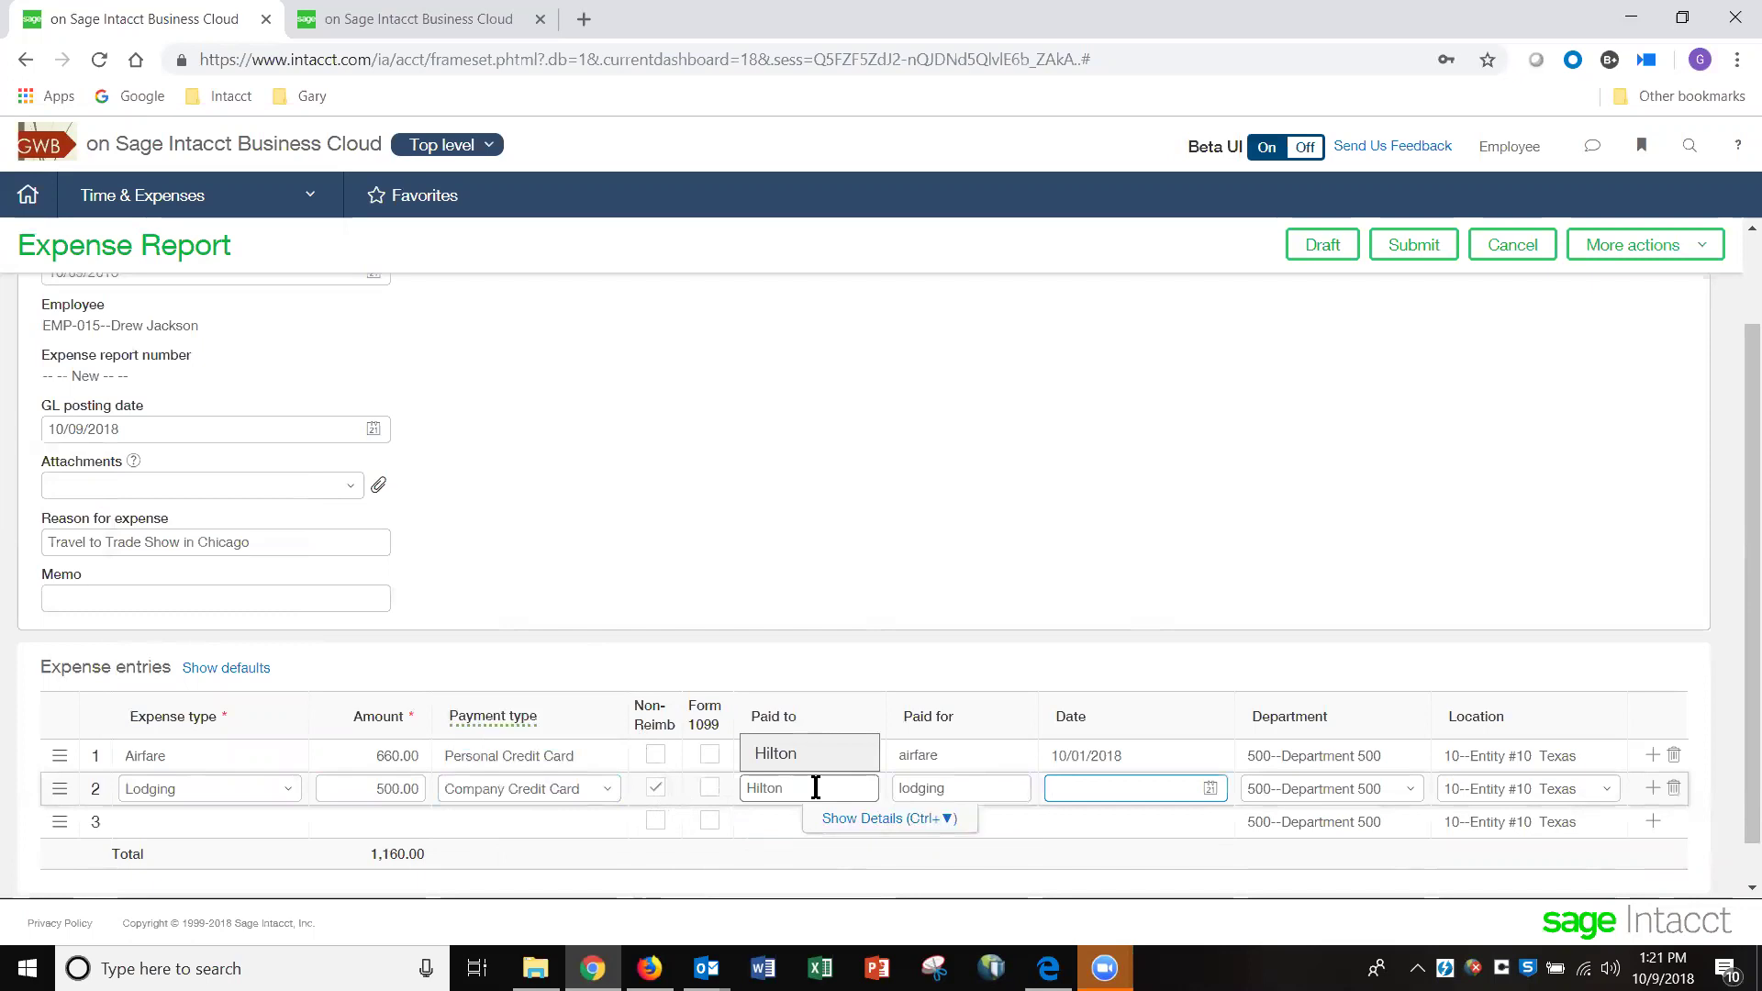
{"action": "left_click", "coordinate": [1209, 789]}
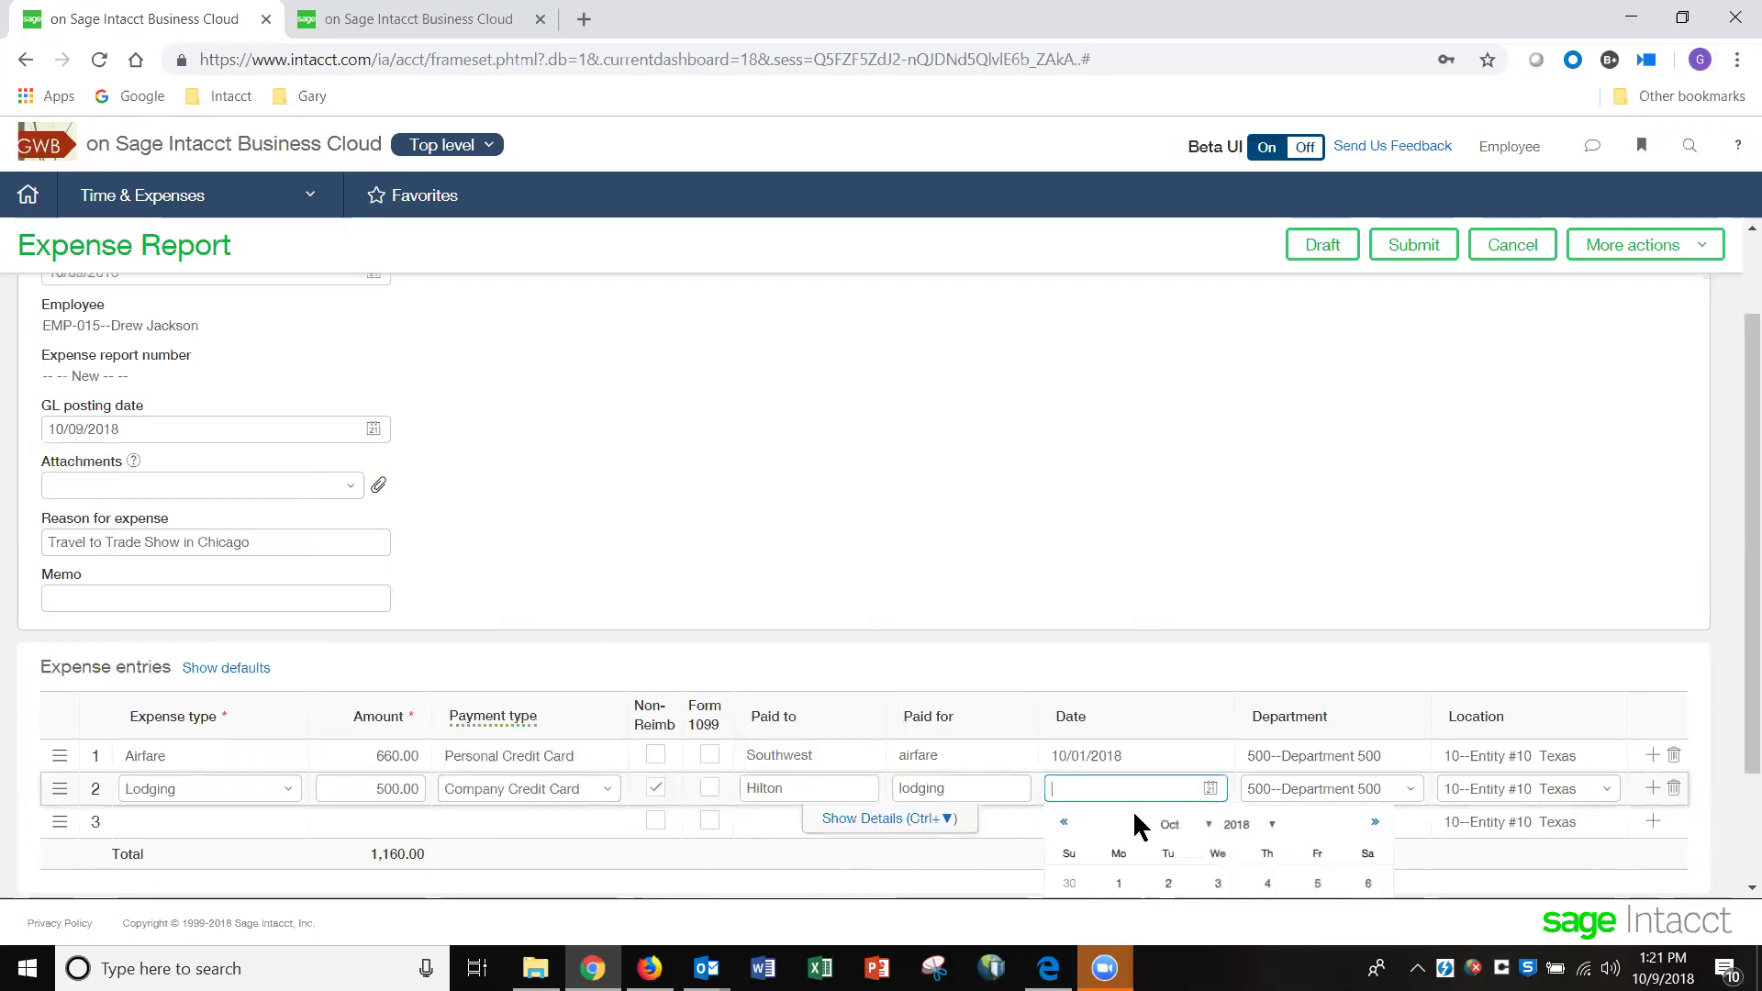
{"action": "left_click", "coordinate": [1170, 886]}
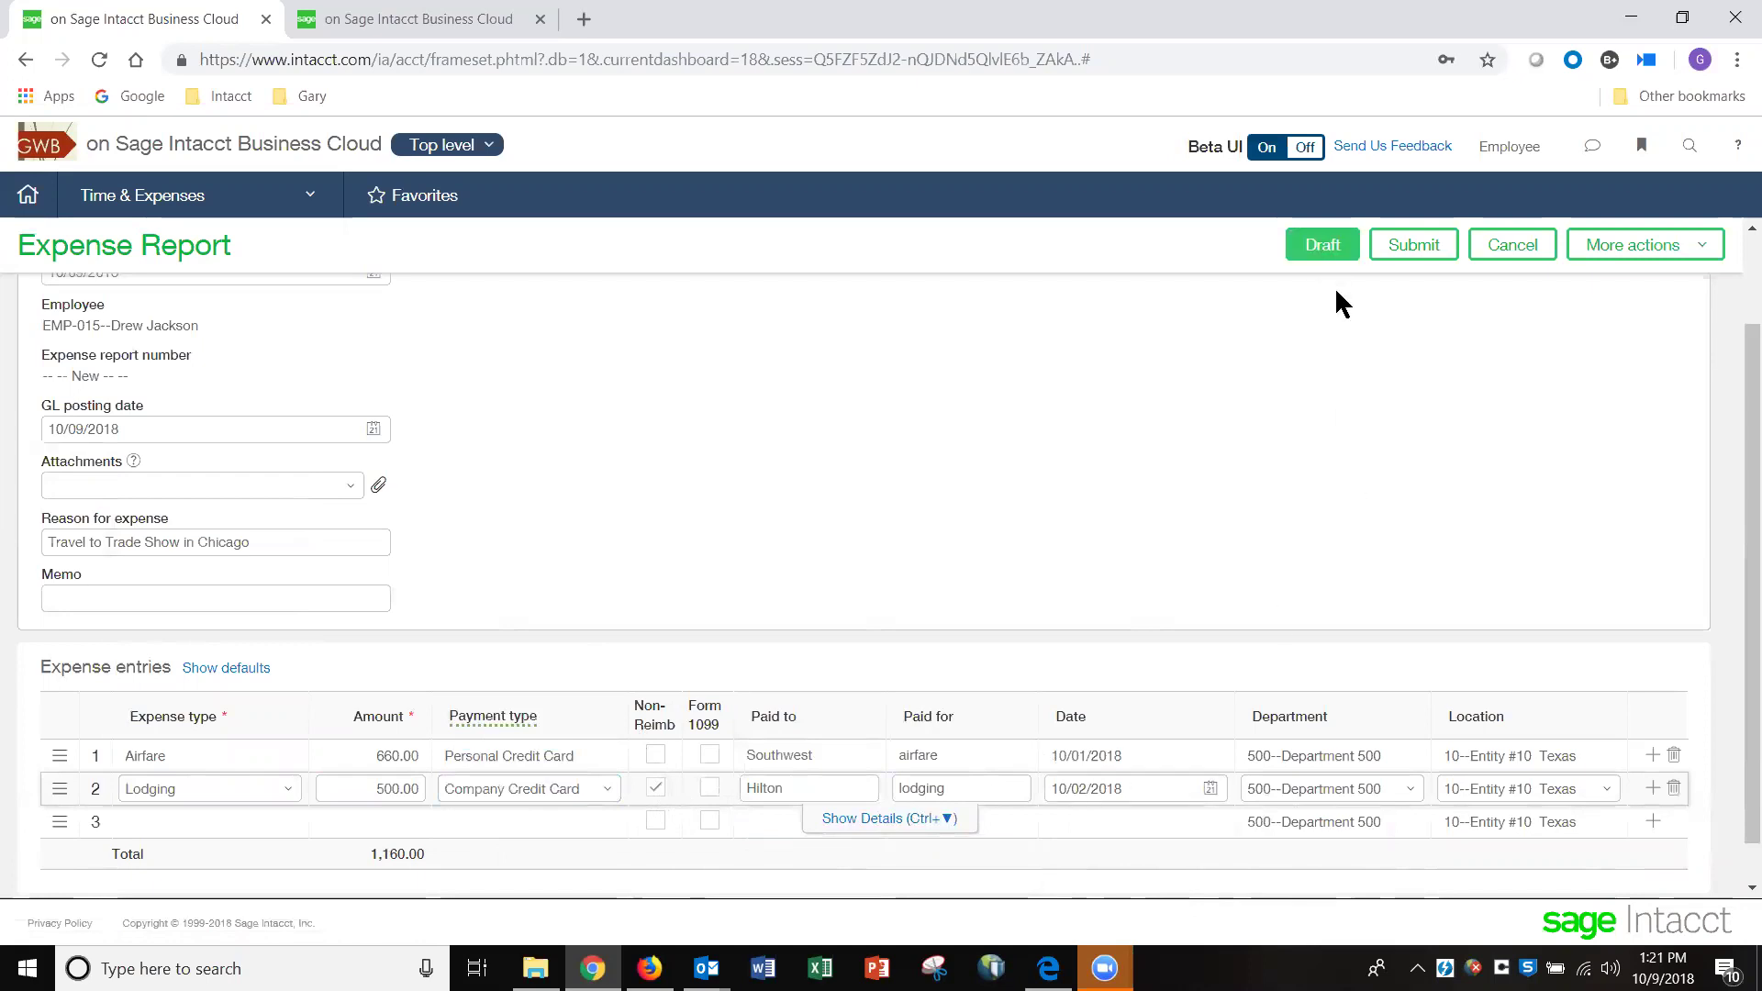
Submit the 1,160.00 expense report, which is filed as EE-000052
{"action": "left_click", "coordinate": [1414, 250]}
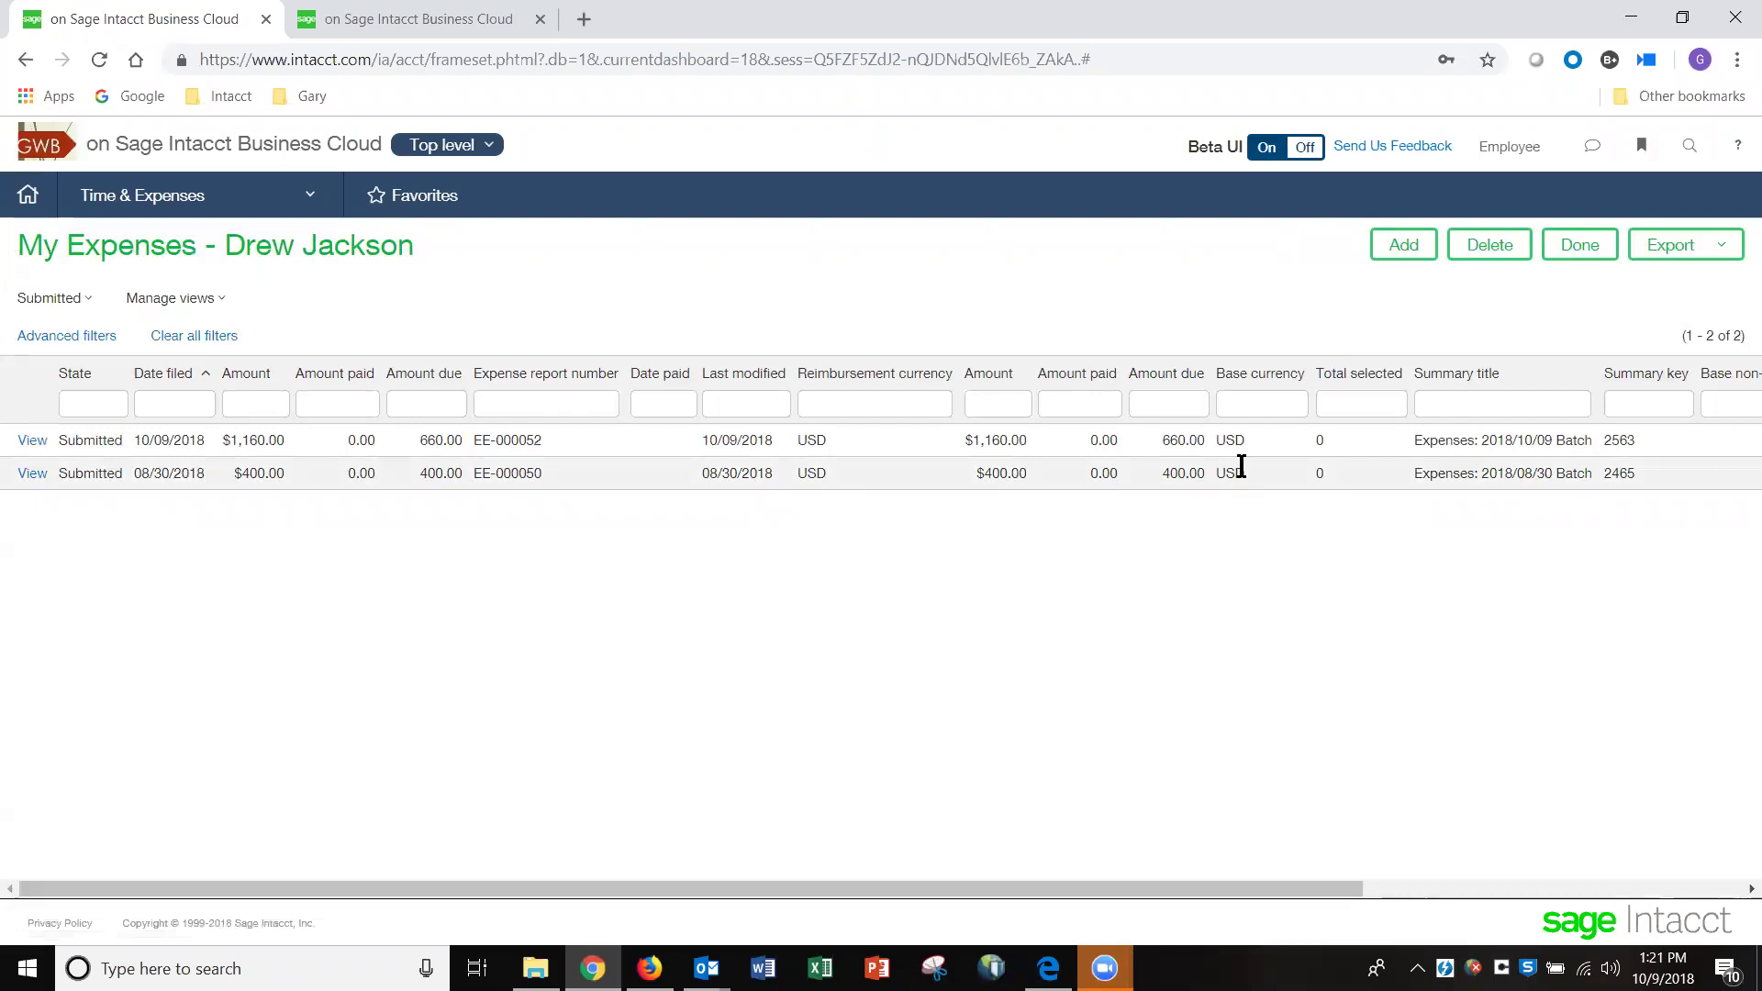
In the controller's browser tab, open Approve Expenses from the Time & Expenses dashboard
{"action": "left_click", "coordinate": [375, 22]}
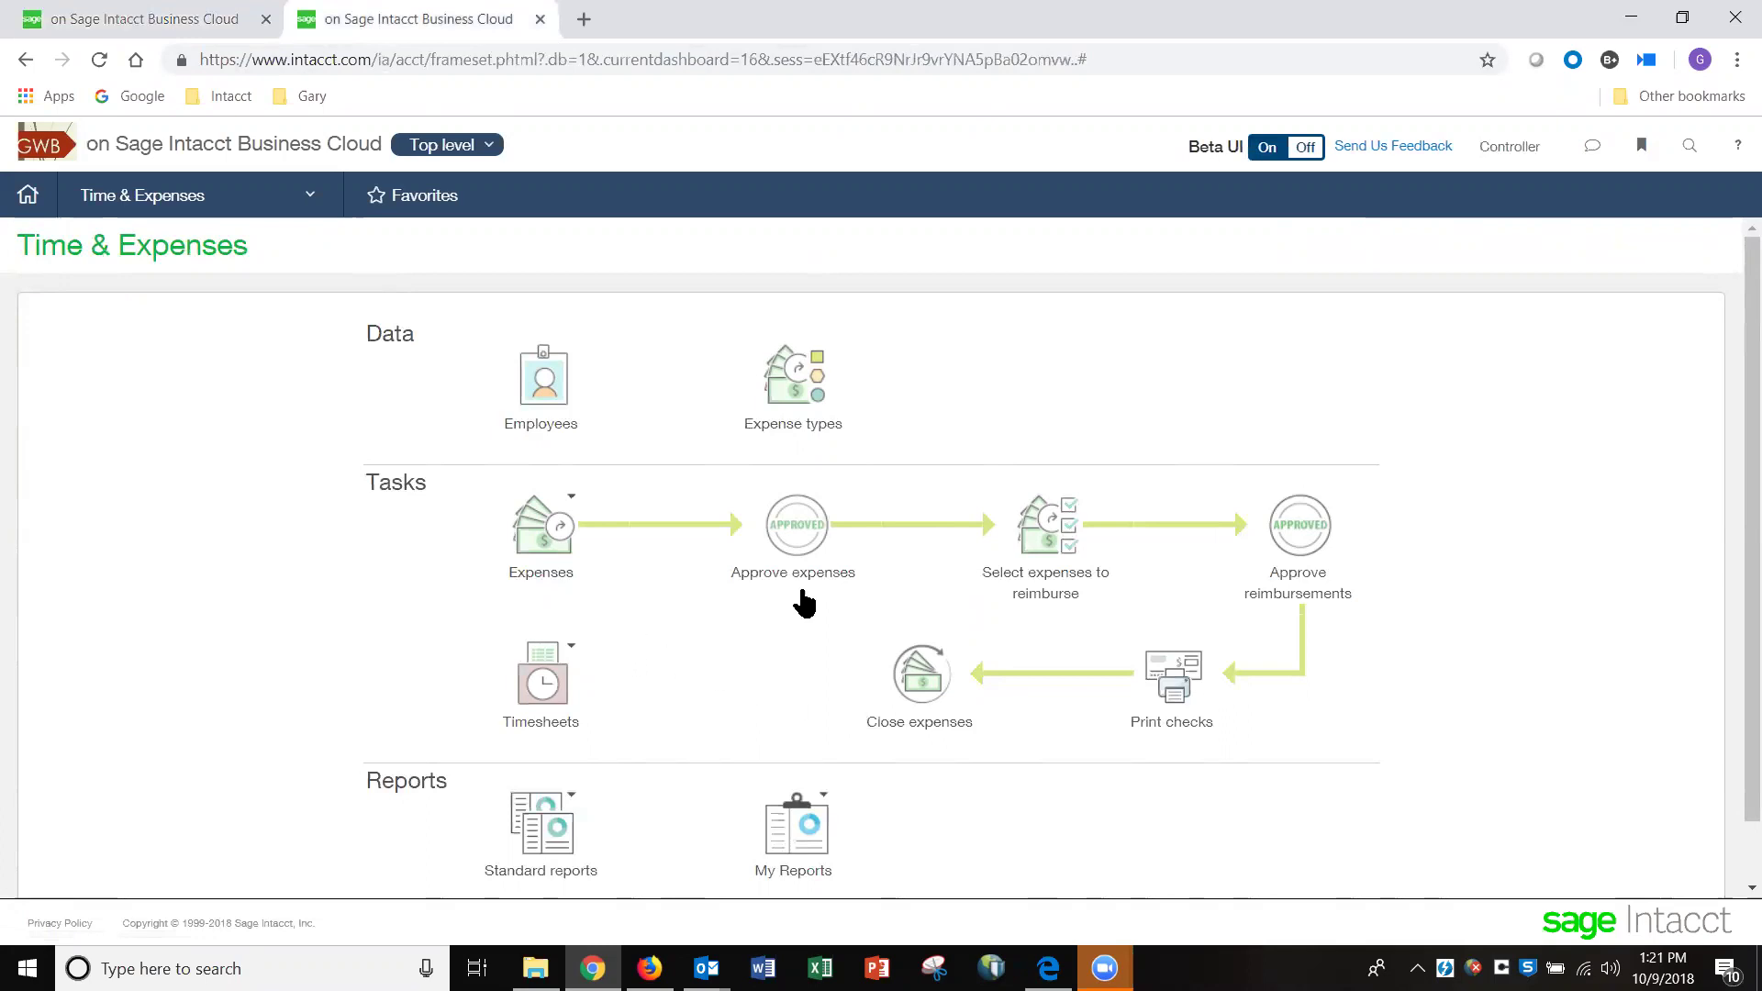
{"action": "mouse_move", "coordinate": [563, 643]}
{"action": "left_click", "coordinate": [797, 538]}
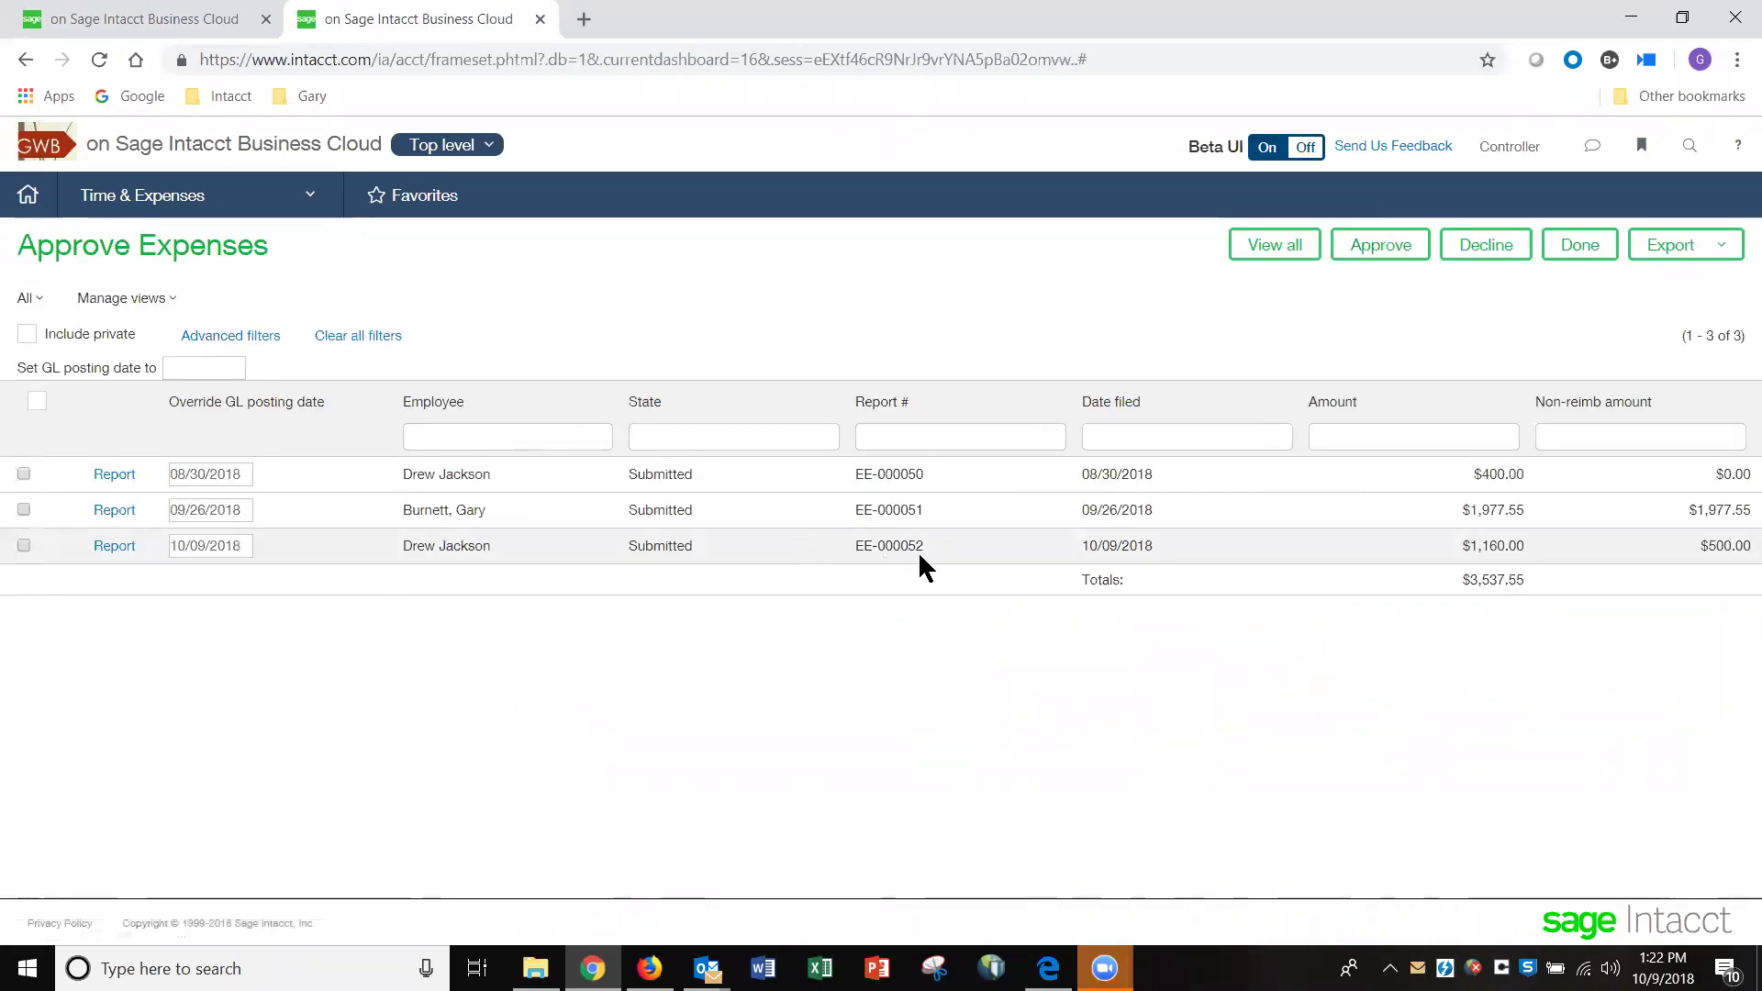
Open report EE-000052 and add the reviewer comment 'Thanks for taking time for the trade show'
{"action": "left_click", "coordinate": [112, 548]}
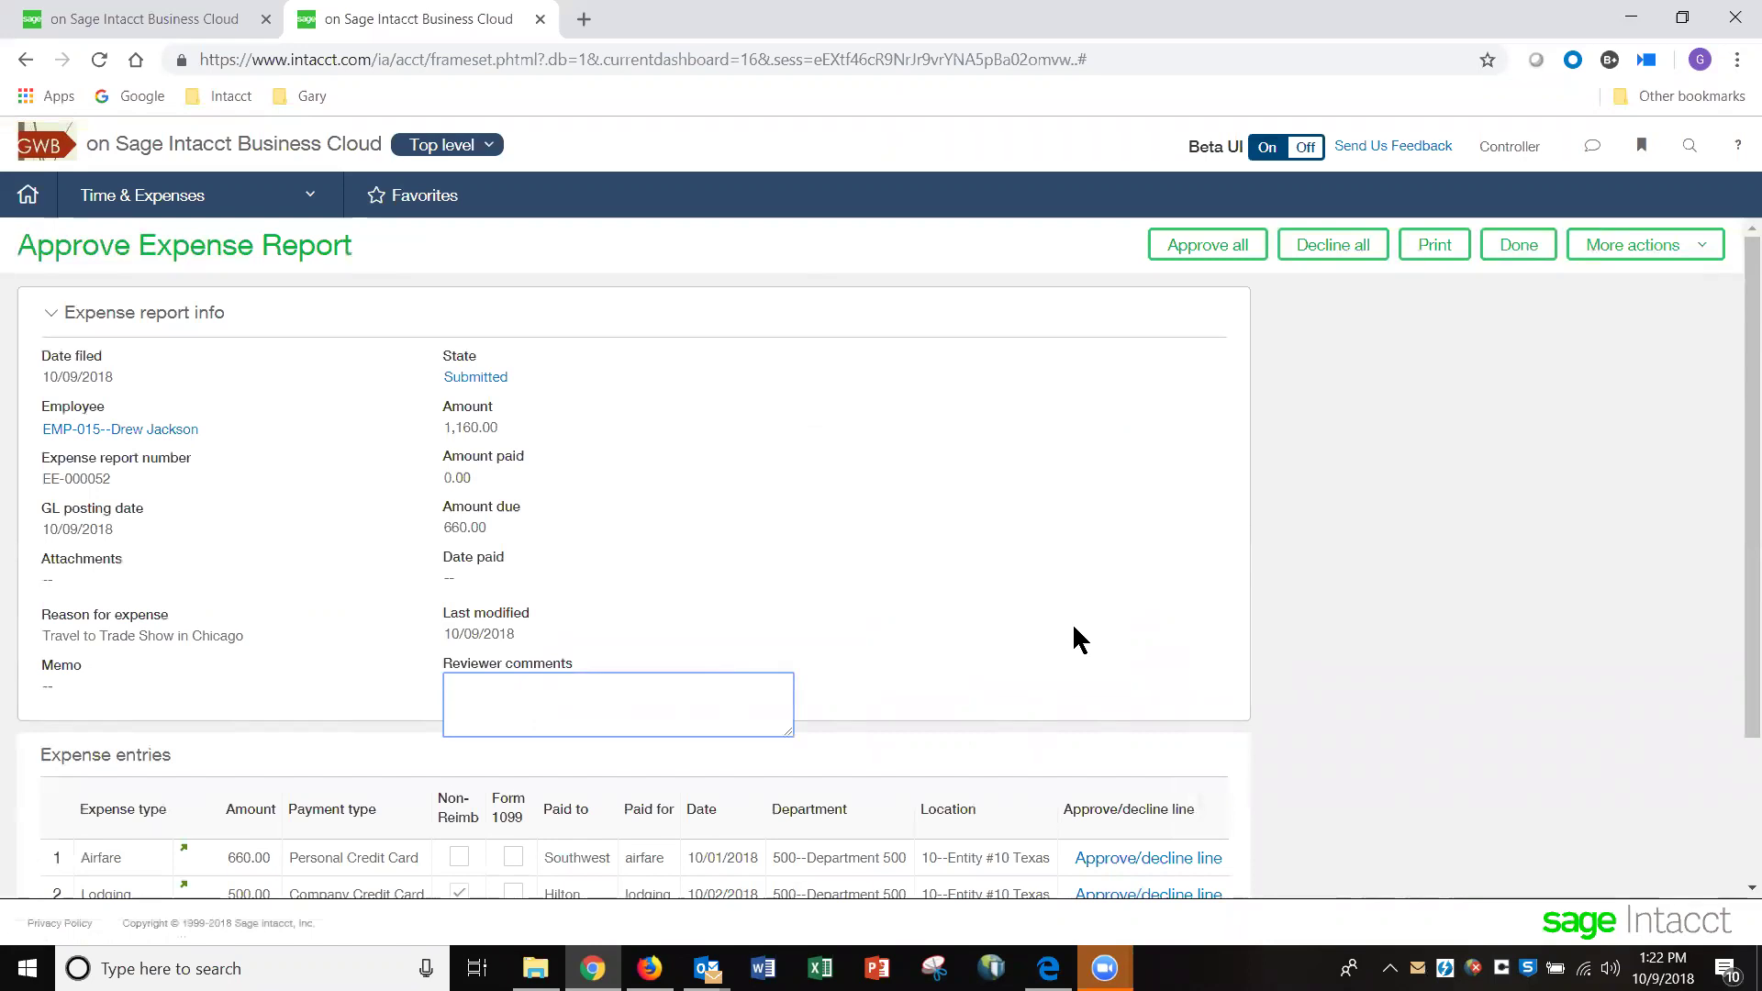
{"action": "scroll", "coordinate": [1074, 637], "scroll_direction": "down", "scroll_amount": 1}
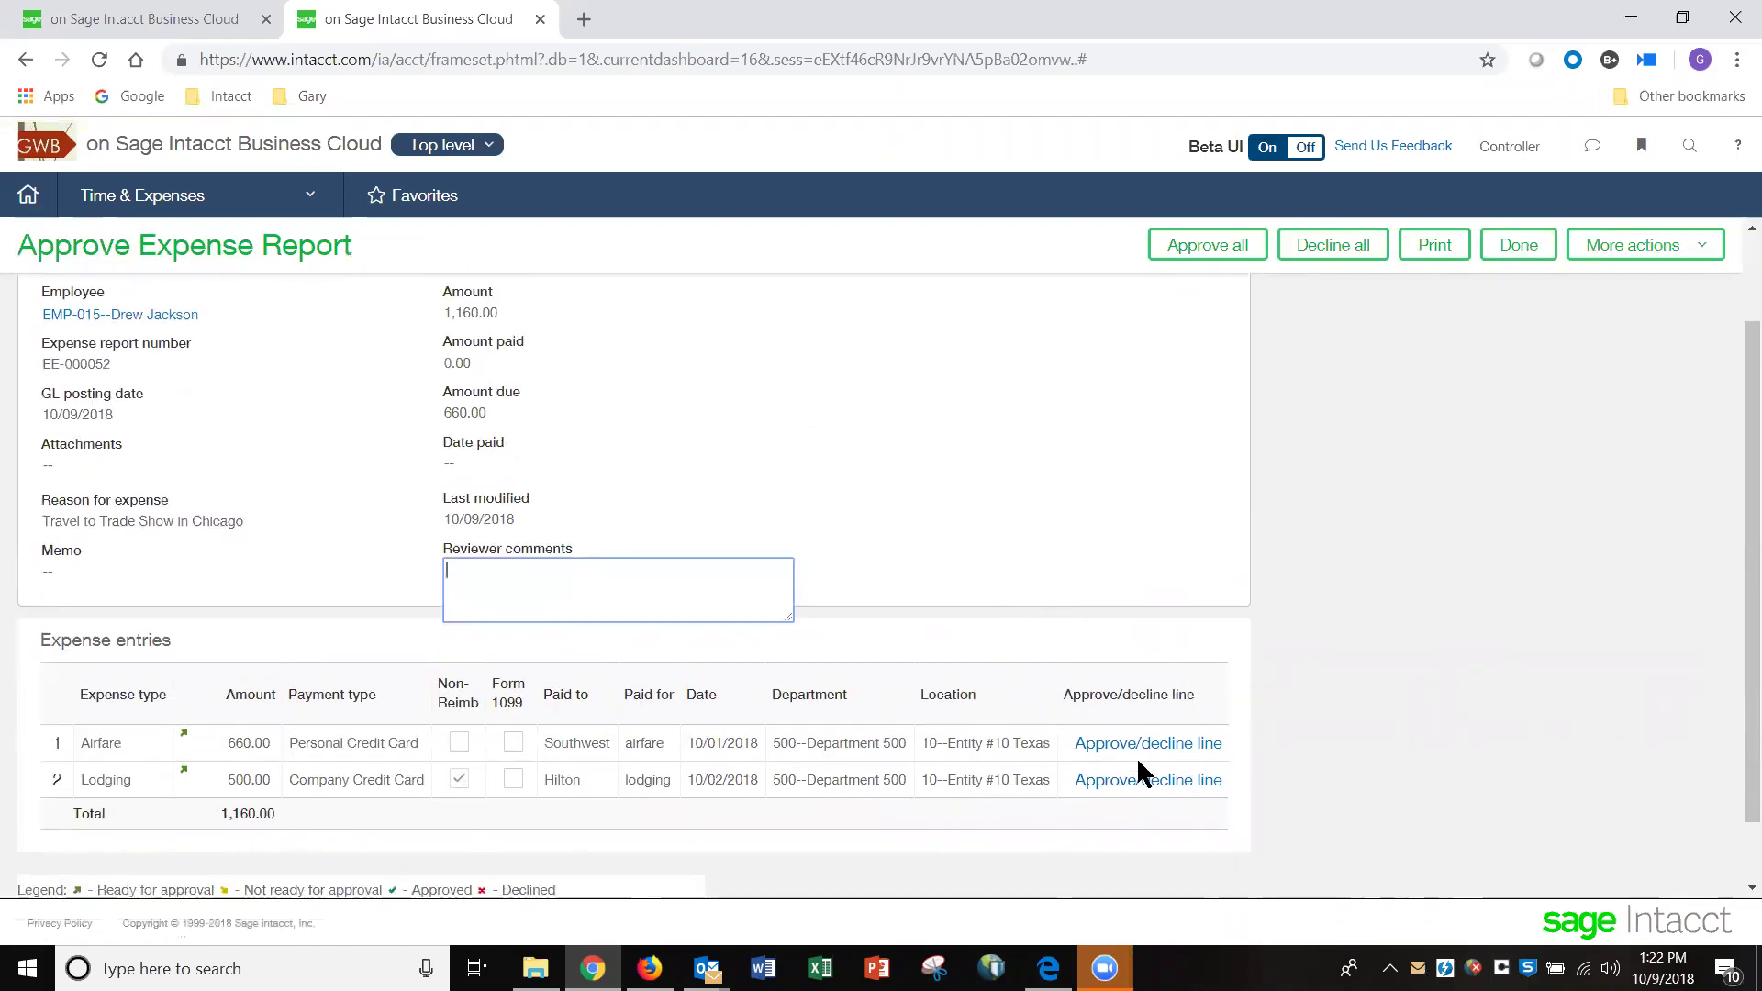
{"action": "scroll", "coordinate": [1226, 610], "scroll_direction": "up", "scroll_amount": 1}
{"action": "scroll", "coordinate": [1219, 594], "scroll_direction": "up", "scroll_amount": 1}
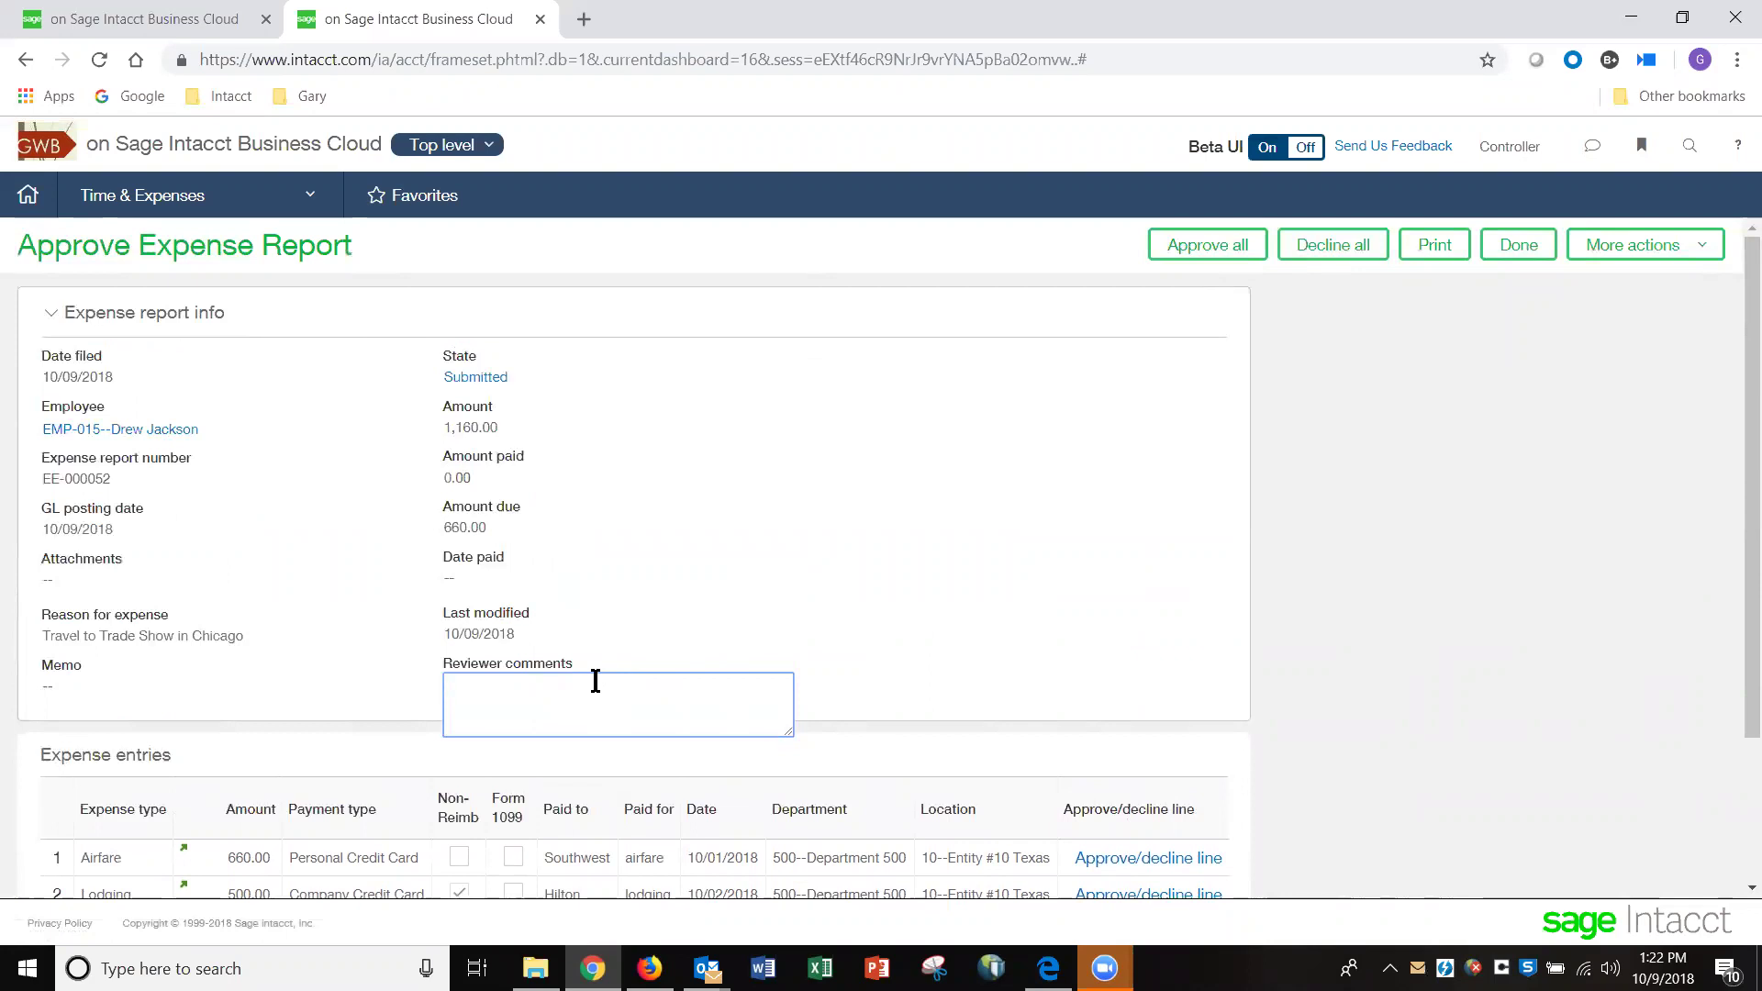
{"action": "type", "text": "hanks for taking time for the trade show"}
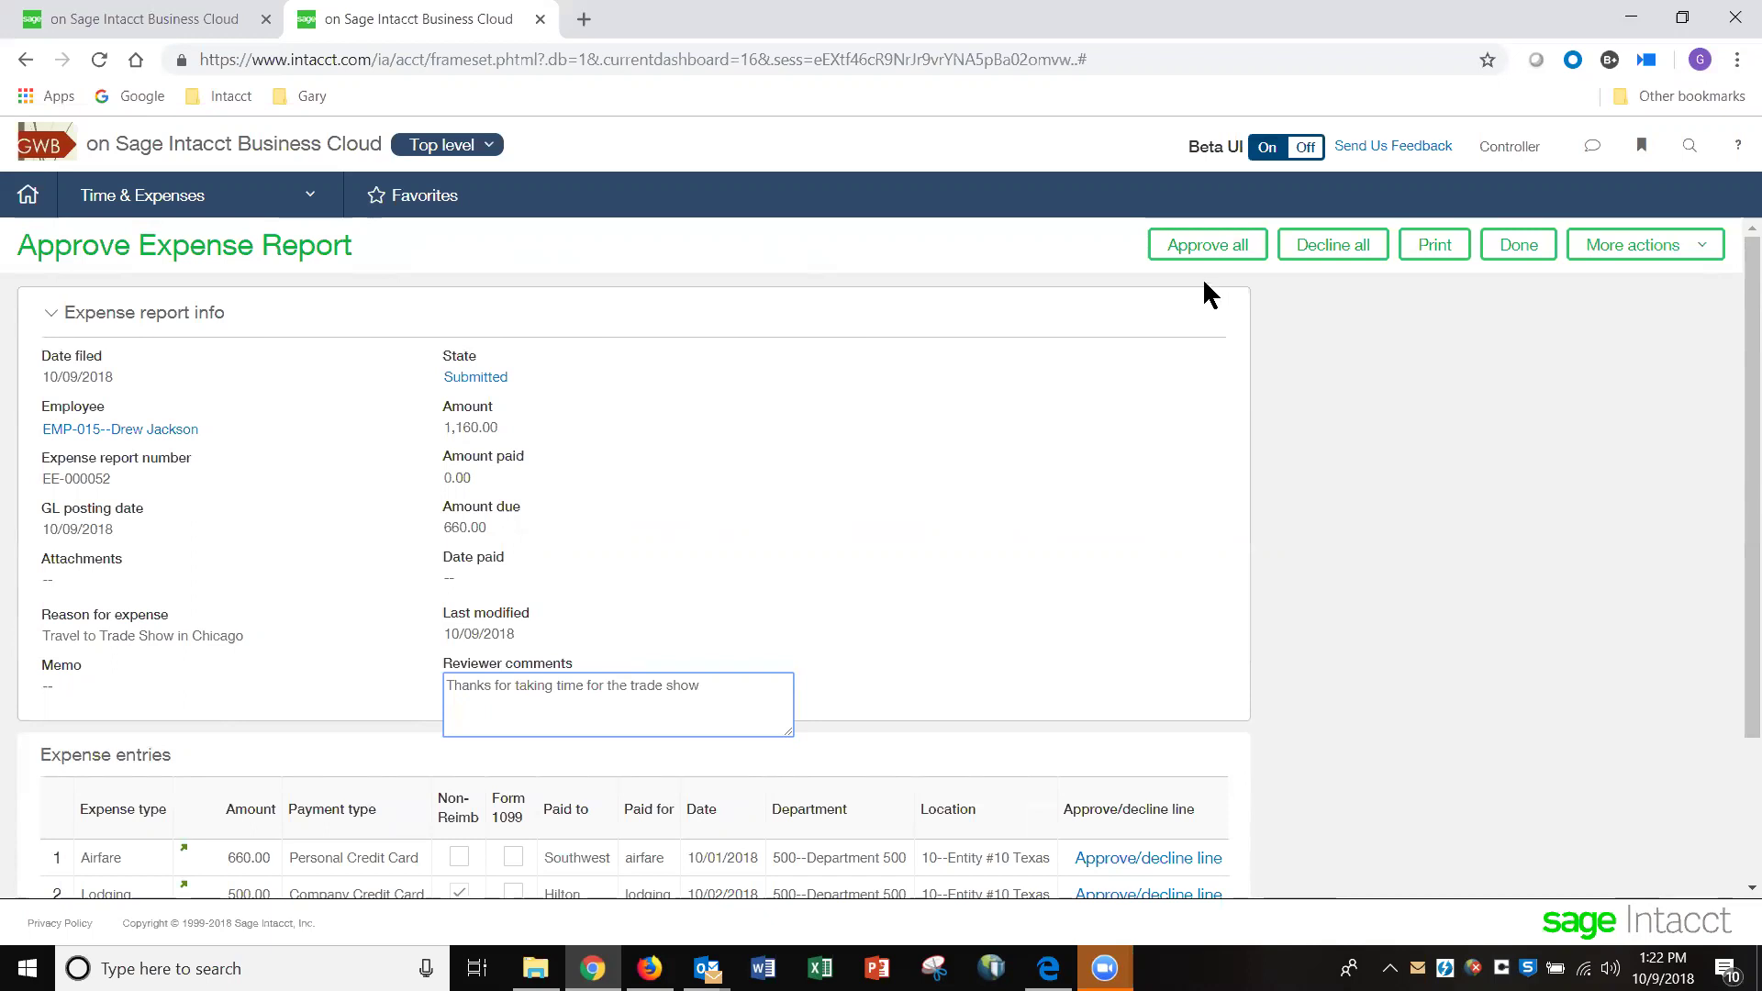
Approve all lines of EE-000052, then finish with Done to return to the dashboard
{"action": "left_click", "coordinate": [1196, 246]}
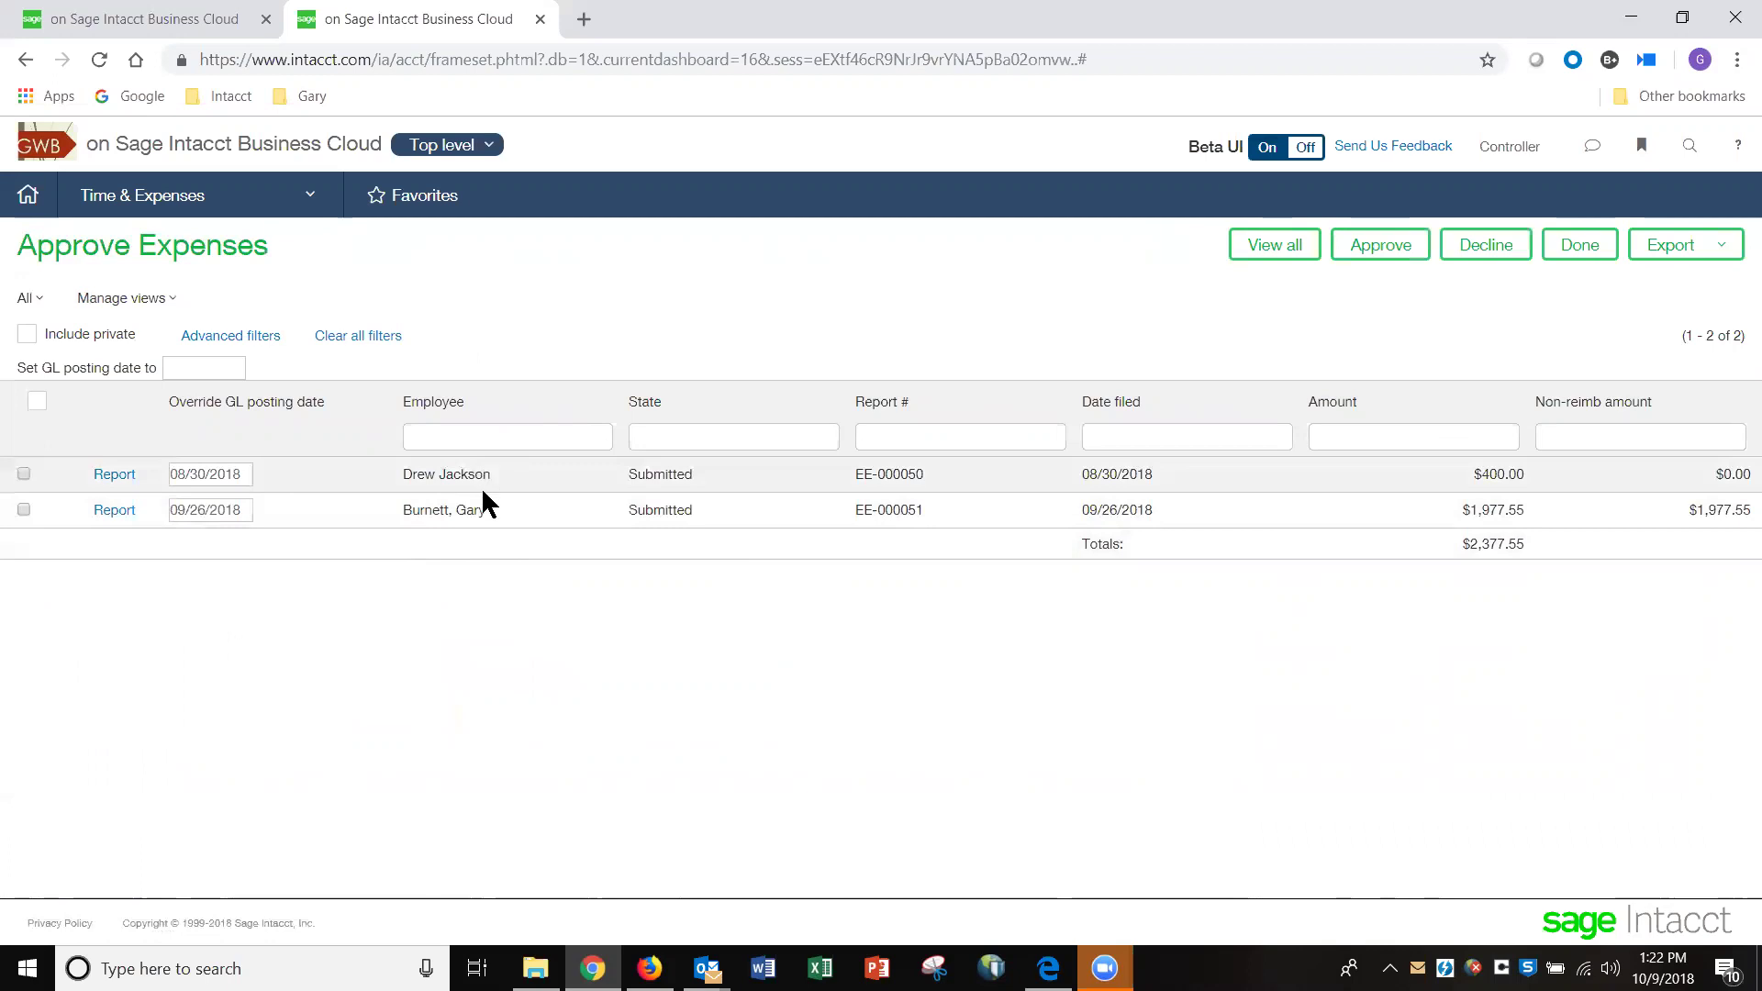
{"action": "left_click", "coordinate": [1579, 255]}
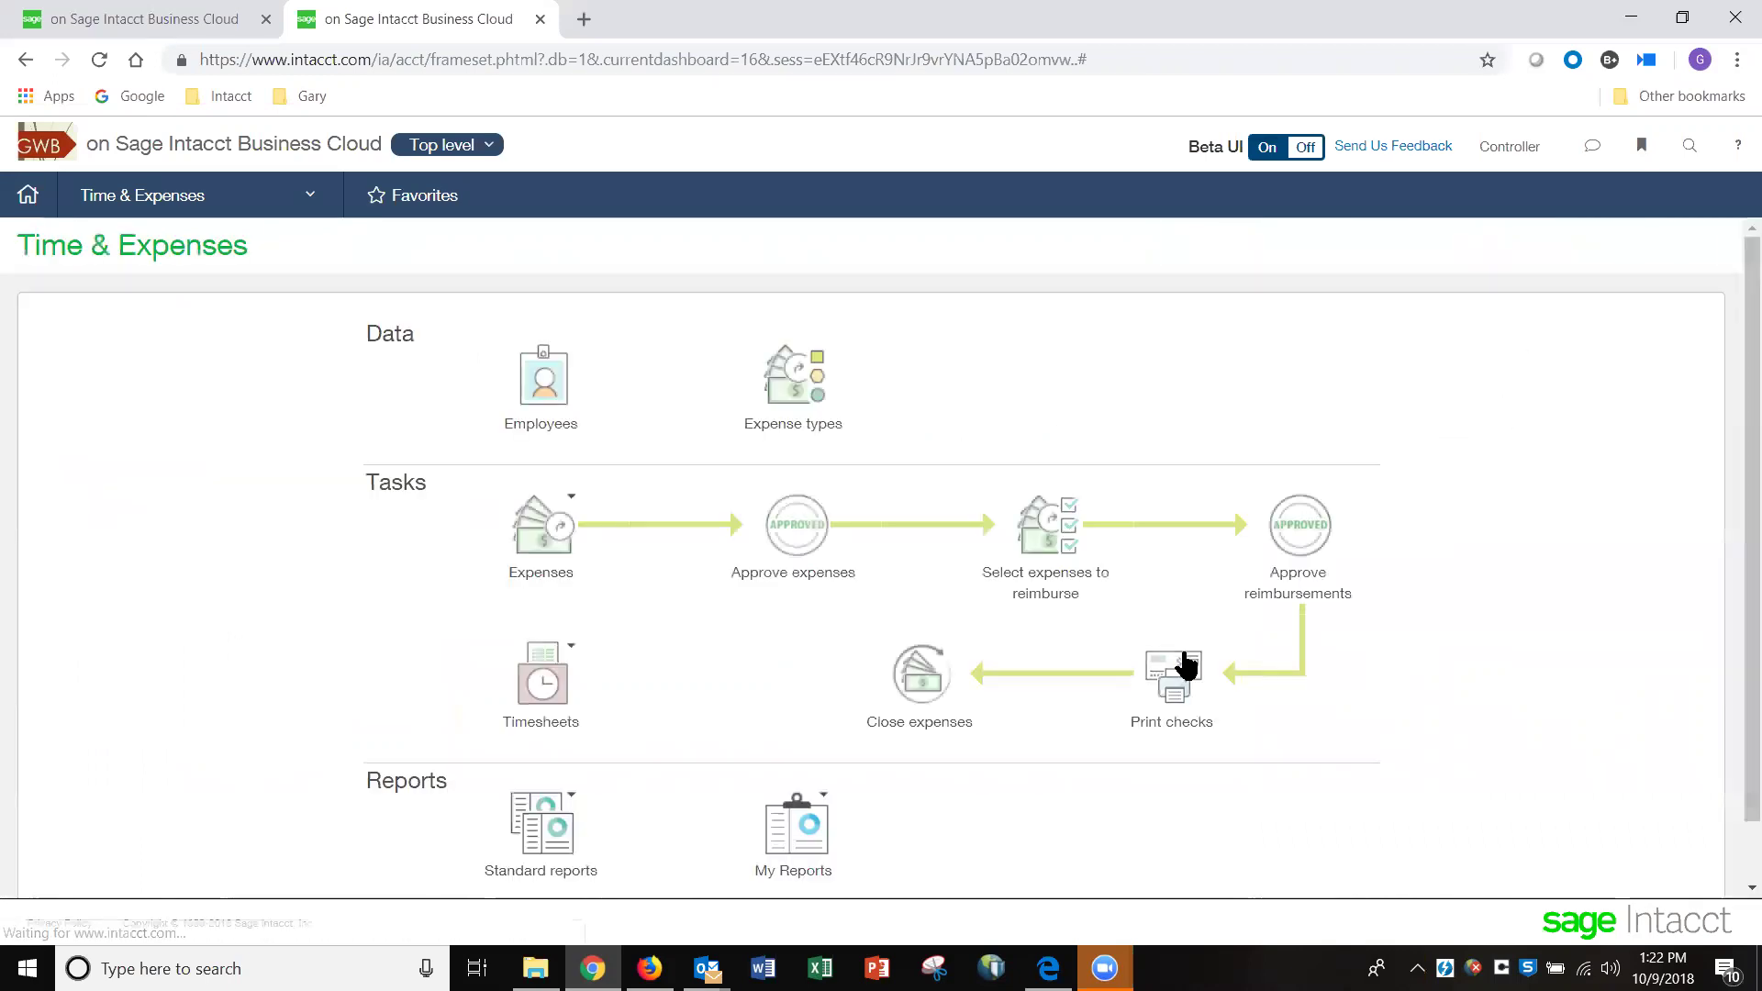